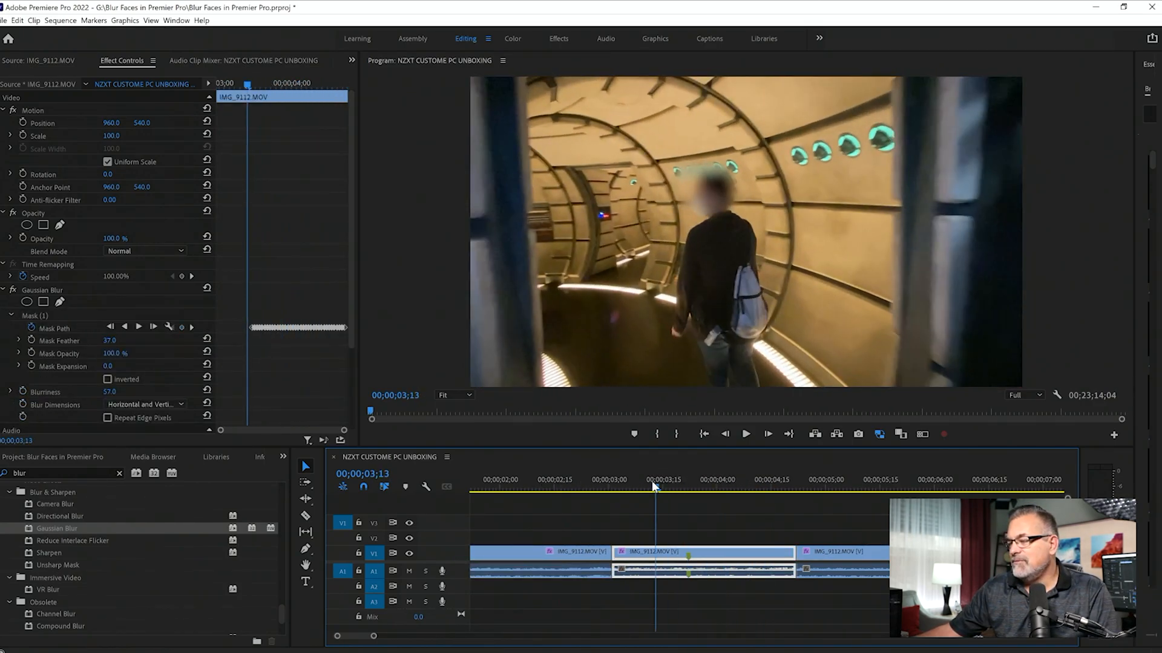
- Remove the Gaussian Blur effect from the selected middle IMG_9112.MOV clip and move the playhead to 00;00;03;02
{"action": "left_click", "coordinate": [41, 289]}
{"action": "right_click", "coordinate": [39, 289]}
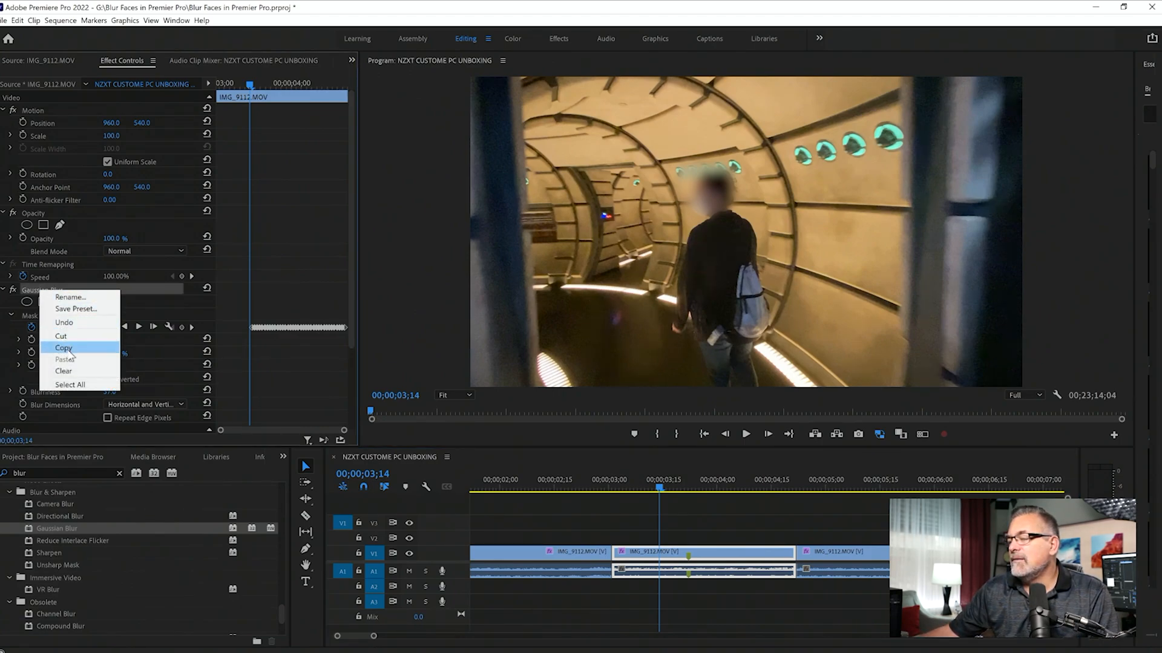
{"action": "left_click", "coordinate": [64, 371]}
{"action": "left_click_drag", "start_coordinate": [651, 485], "coordinate": [616, 478]}
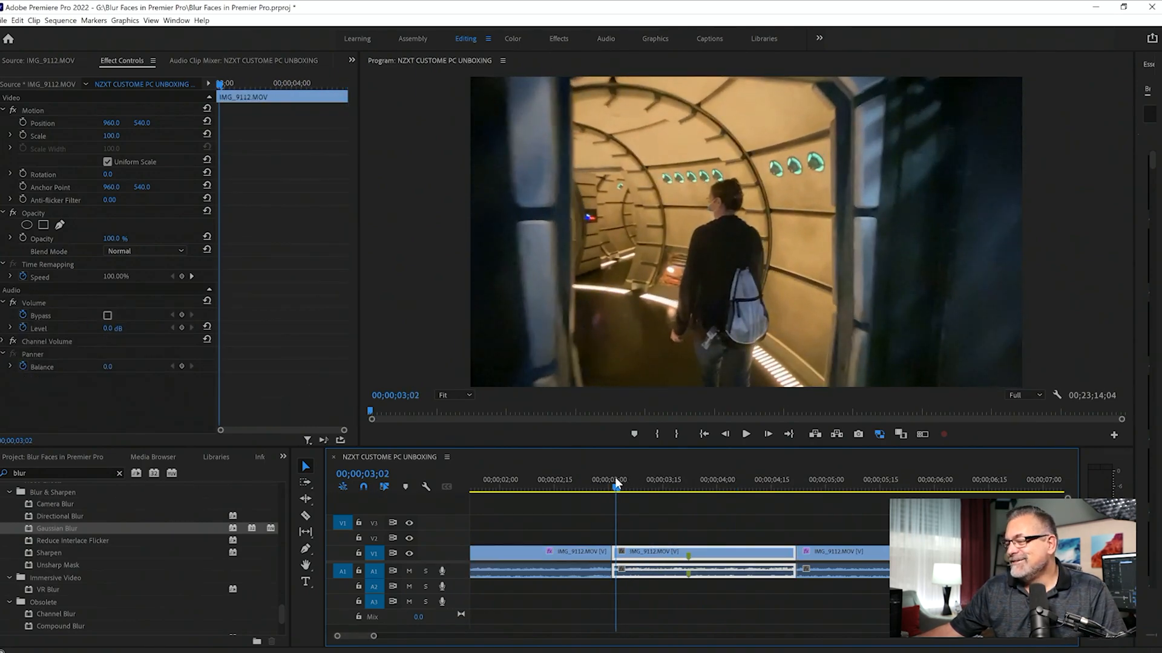
- Clear the existing effects search and bring the Effects library back into view
{"action": "left_click", "coordinate": [119, 474]}
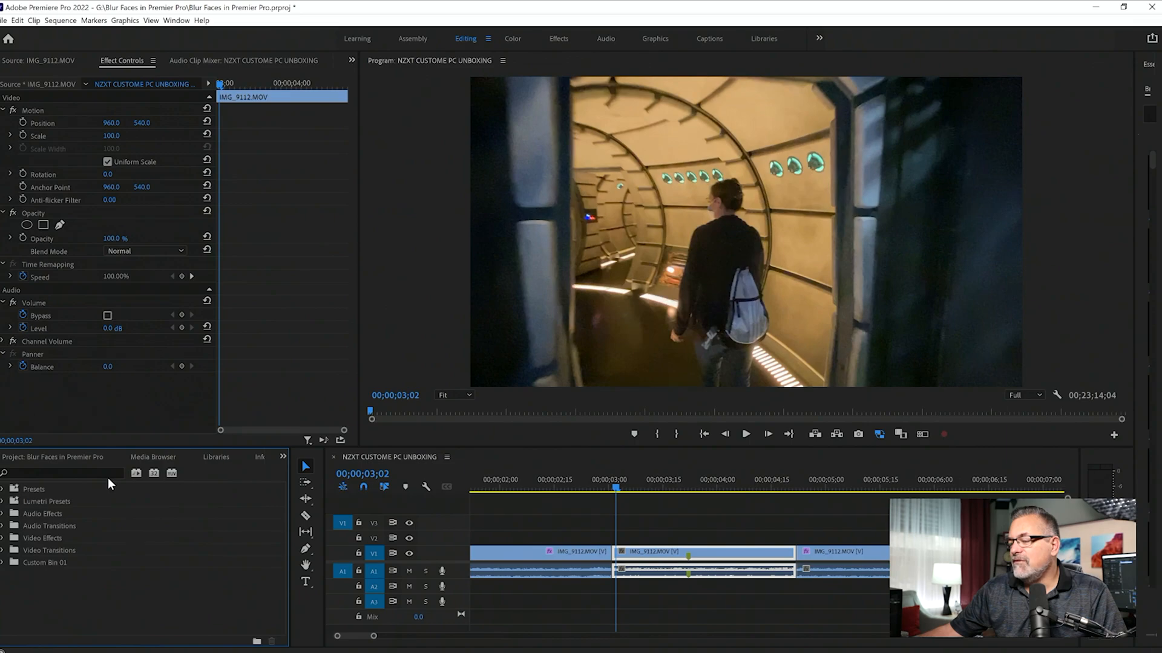
{"action": "left_click", "coordinate": [80, 458]}
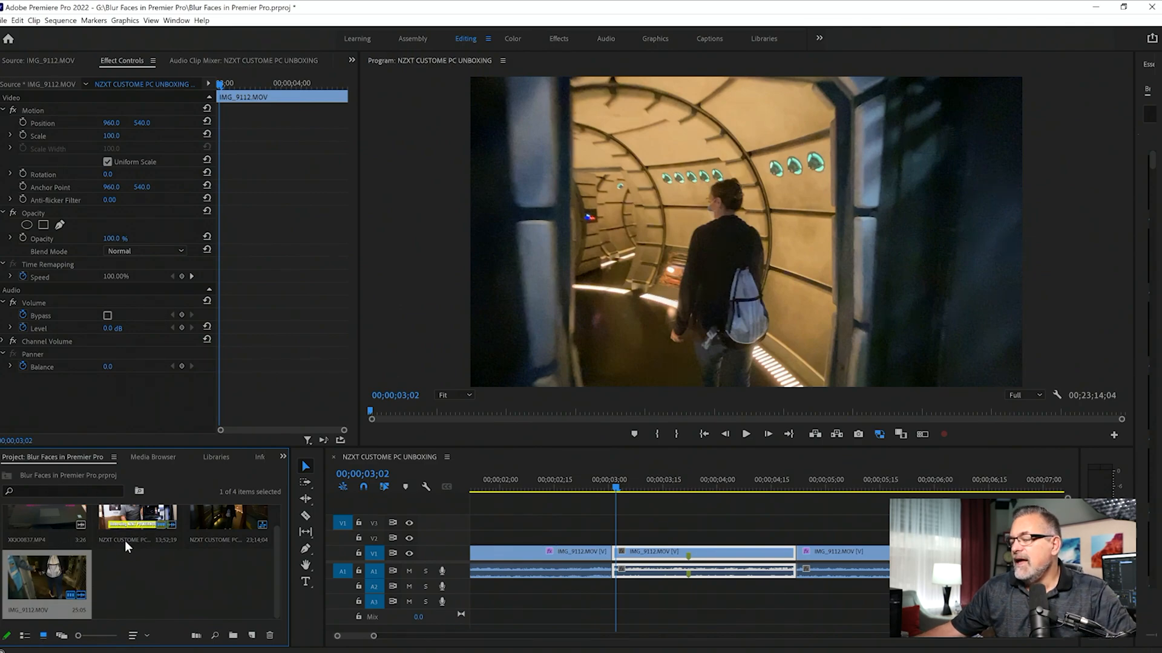
{"action": "left_click", "coordinate": [163, 458]}
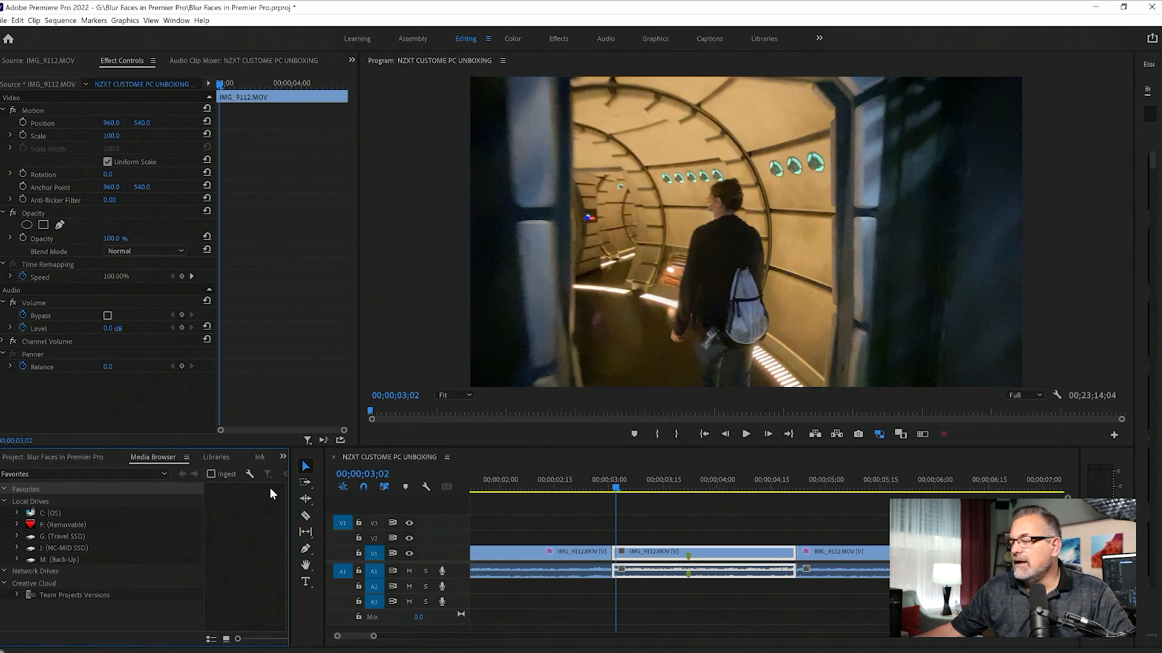
{"action": "left_click", "coordinate": [216, 457]}
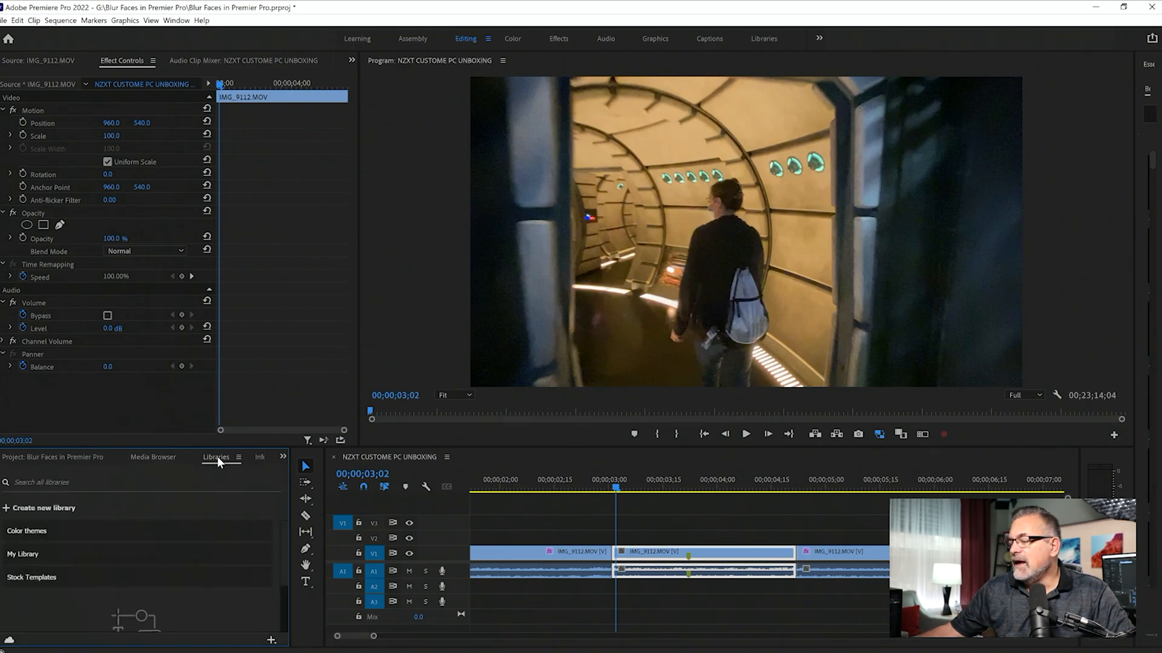
{"action": "left_click", "coordinate": [283, 458]}
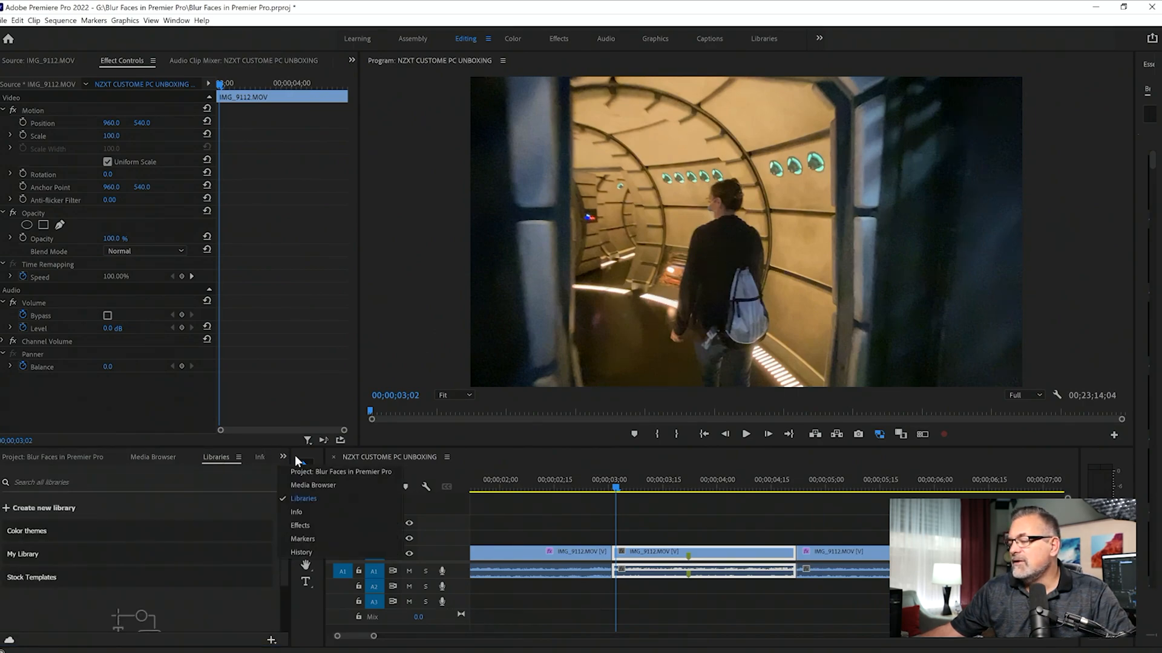
{"action": "left_click", "coordinate": [305, 523]}
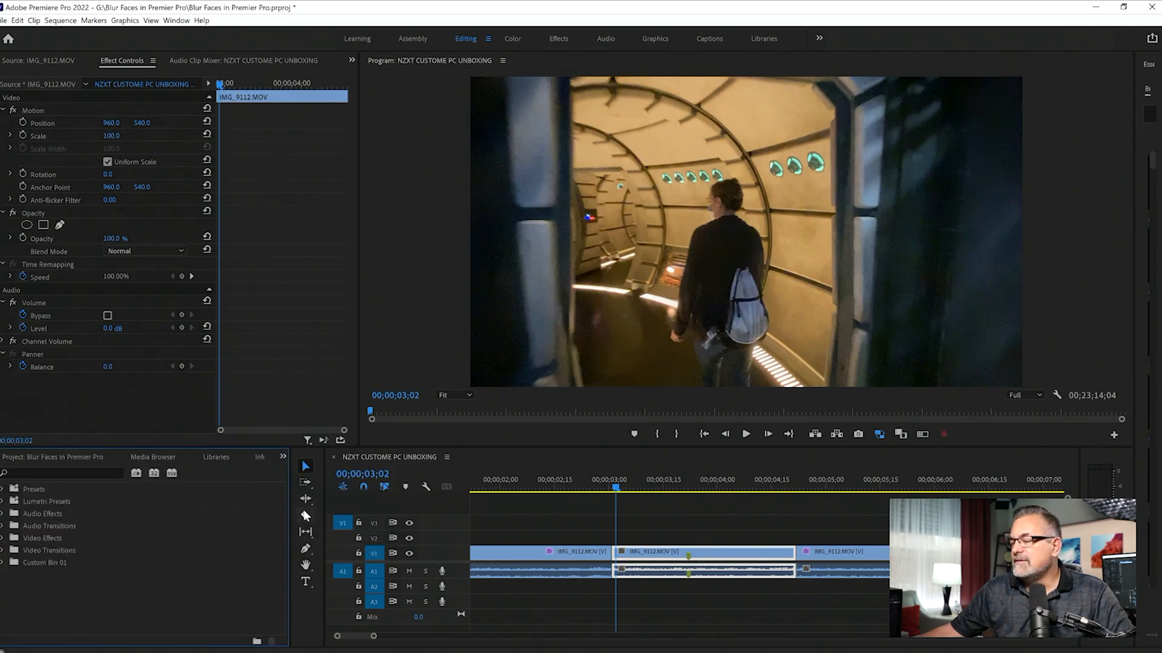
- Search the effects for "blur" and apply Gaussian Blur to the middle IMG_9112.MOV clip on track V1
{"action": "left_click", "coordinate": [40, 474]}
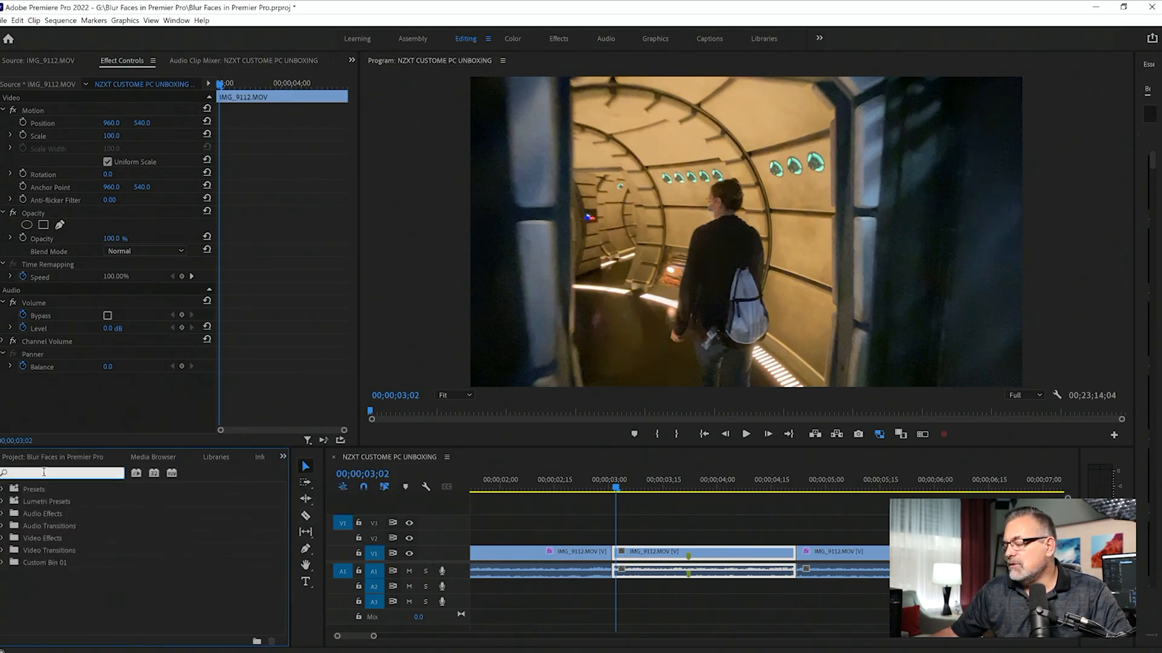
{"action": "type", "text": "blur"}
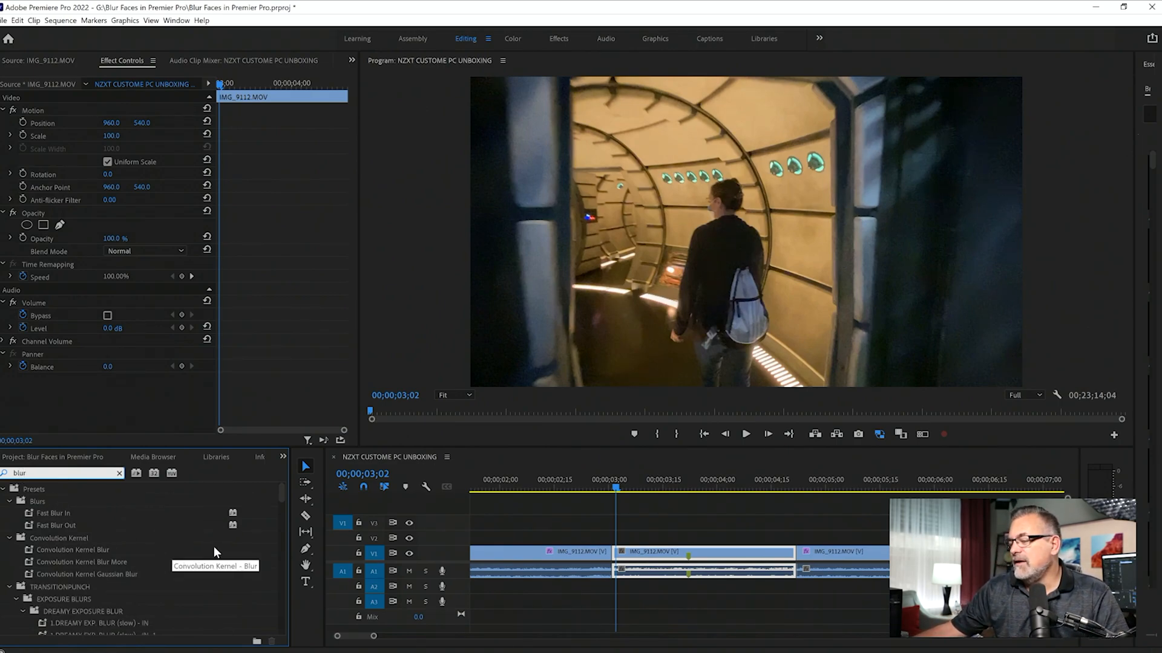
{"action": "left_click_drag", "start_coordinate": [280, 496], "coordinate": [282, 612]}
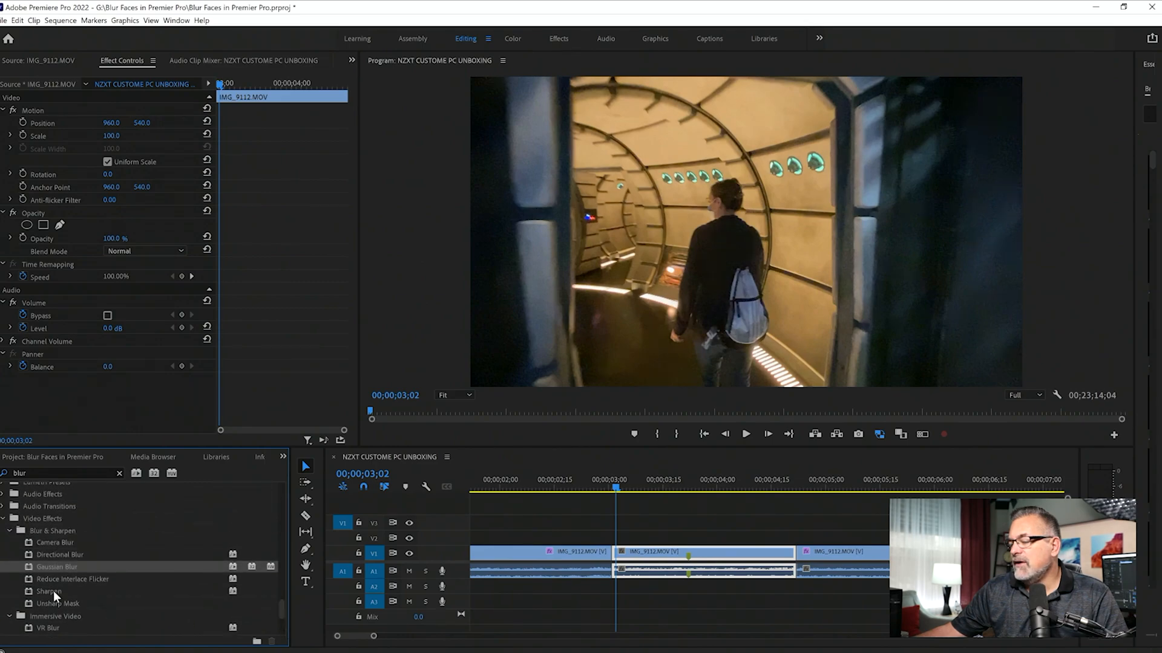
{"action": "left_click_drag", "start_coordinate": [27, 566], "coordinate": [95, 518]}
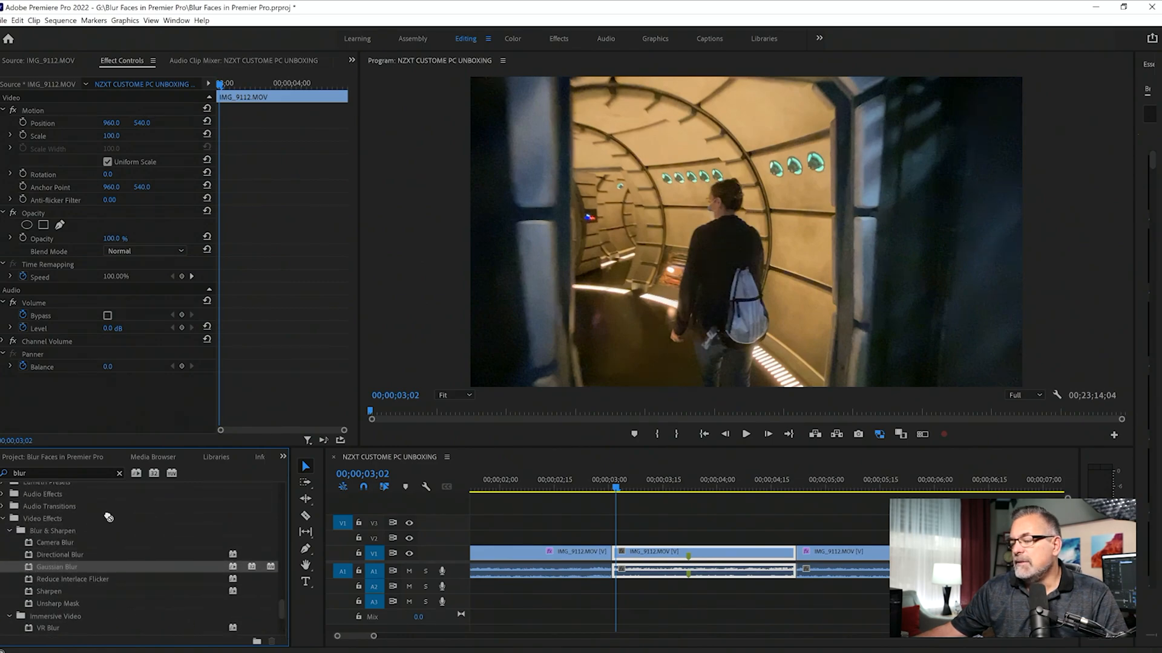
{"action": "left_click_drag", "start_coordinate": [488, 450], "coordinate": [700, 561]}
- Scrub around the start of the blurred clip and park the playhead at 00;00;03;08
{"action": "left_click_drag", "start_coordinate": [623, 487], "coordinate": [583, 487]}
{"action": "left_click_drag", "start_coordinate": [683, 485], "coordinate": [594, 483]}
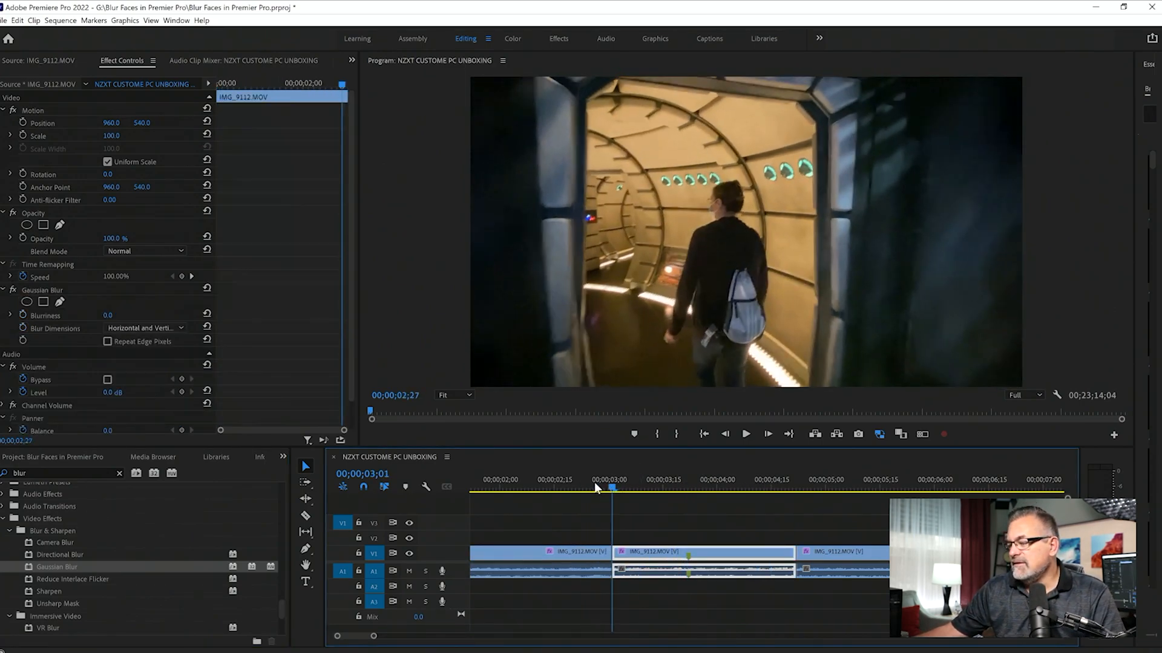
{"action": "left_click_drag", "start_coordinate": [670, 482], "coordinate": [637, 481]}
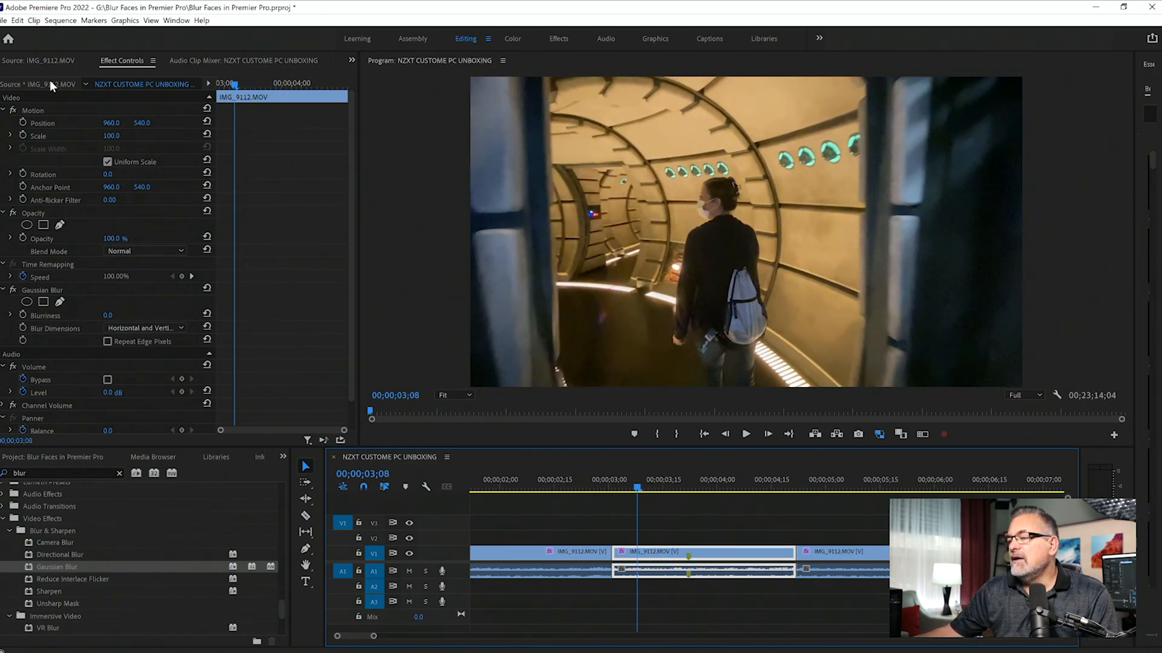
- View the IMG_9112.MOV source clip, and display the effect settings of the middle timeline clip again
{"action": "left_click", "coordinate": [37, 62]}
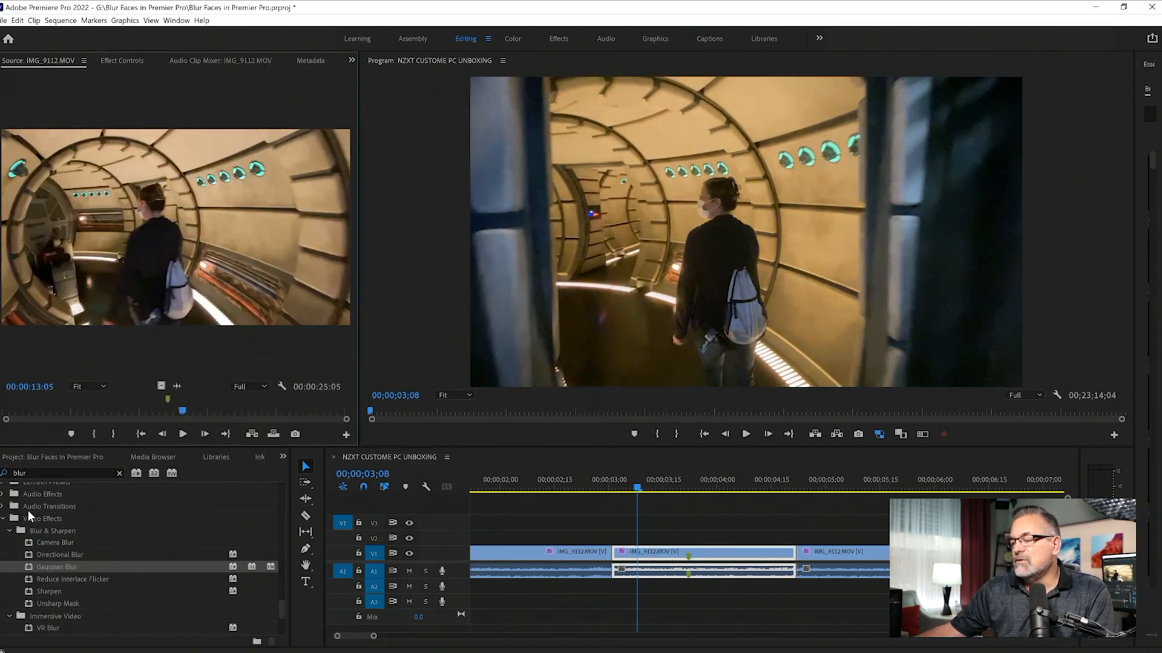
{"action": "left_click", "coordinate": [54, 456]}
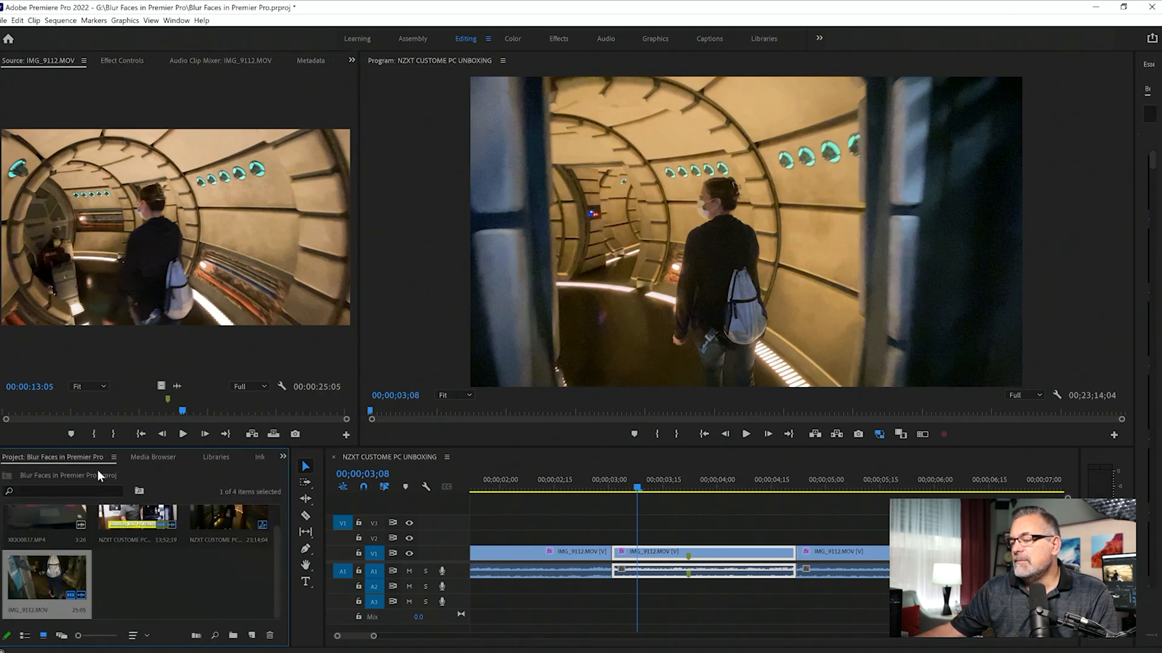
{"action": "double_click", "coordinate": [45, 575]}
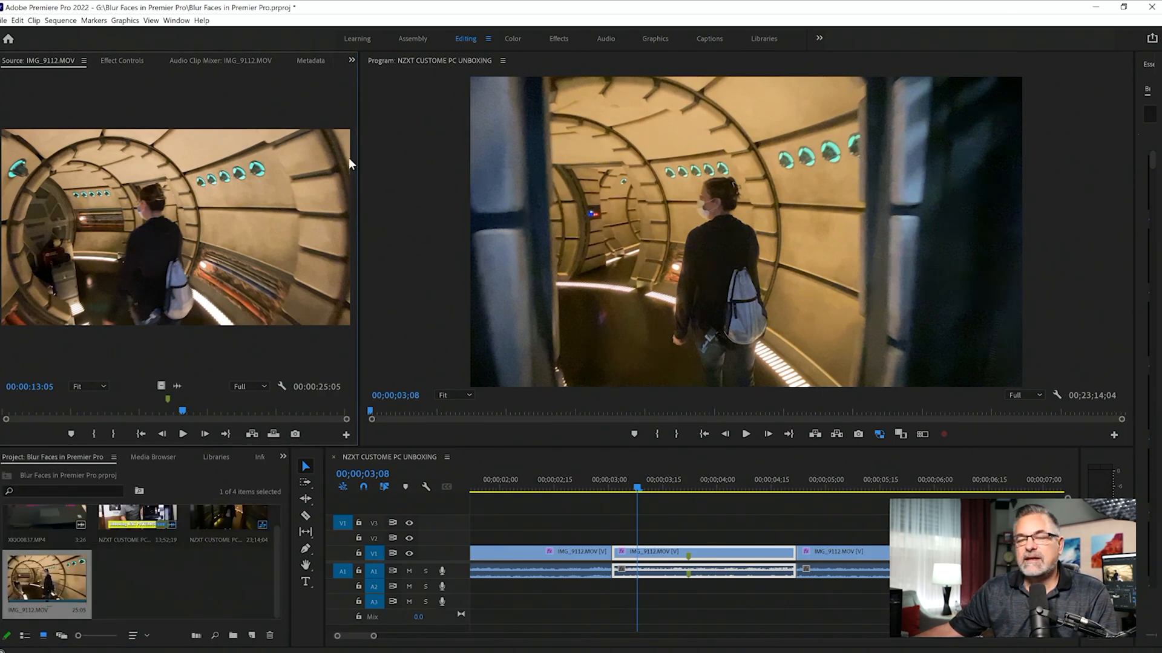
{"action": "left_click", "coordinate": [115, 60]}
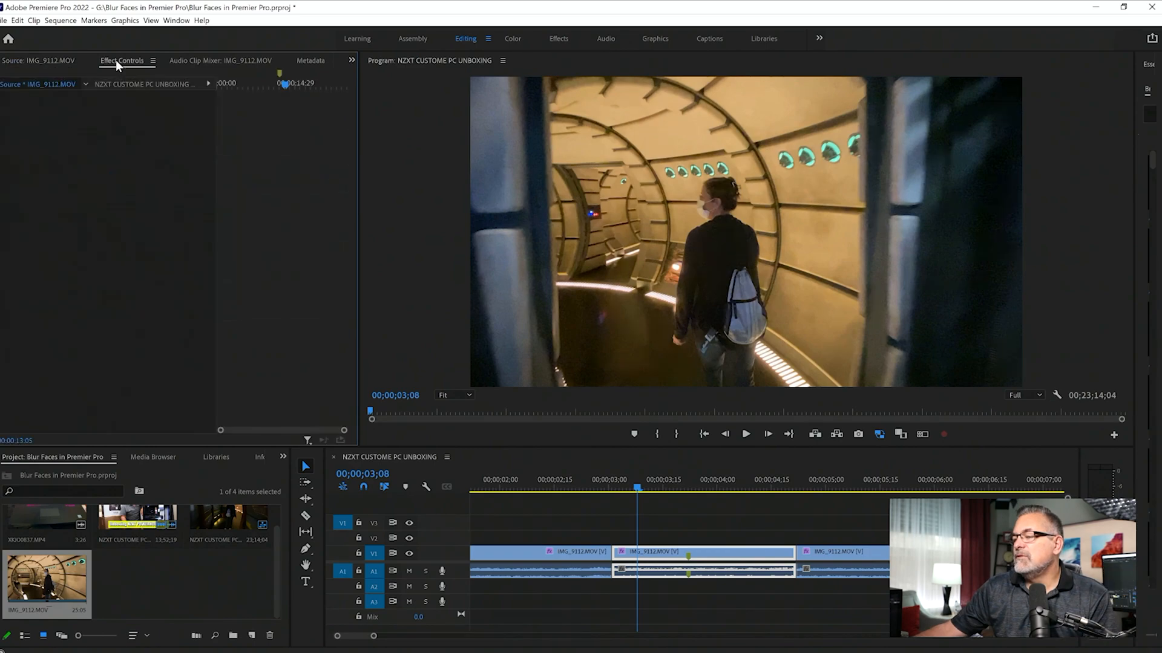
{"action": "left_click", "coordinate": [691, 549]}
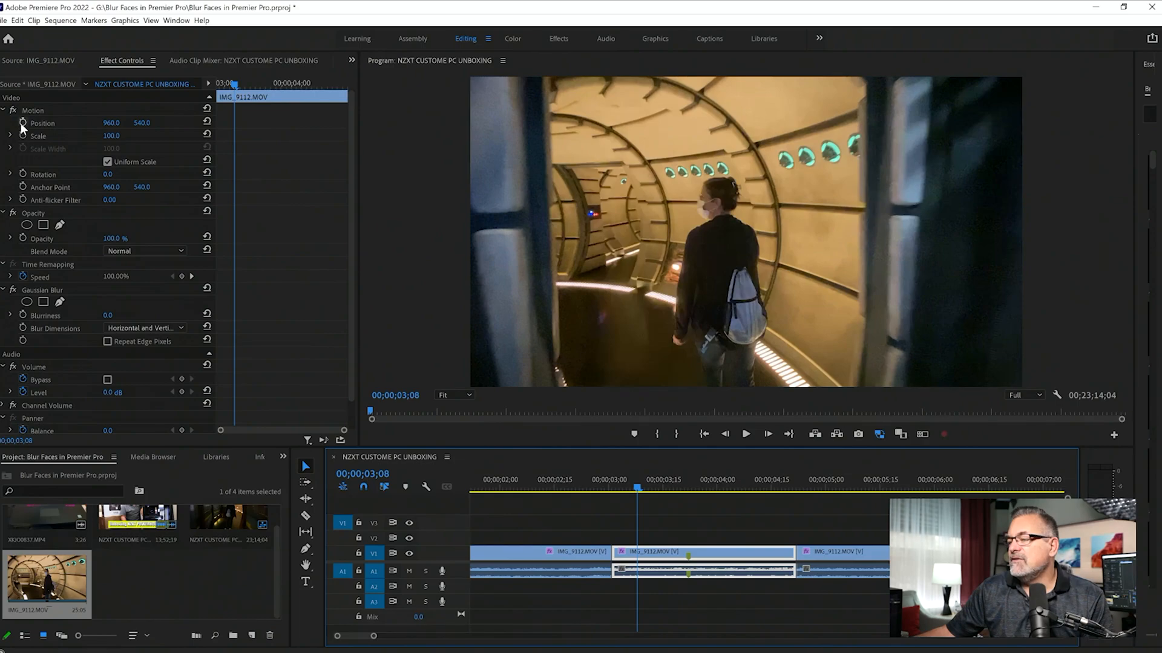
- Add an ellipse mask to the Gaussian Blur and shrink it to fit around the person's head
{"action": "left_click", "coordinate": [27, 302]}
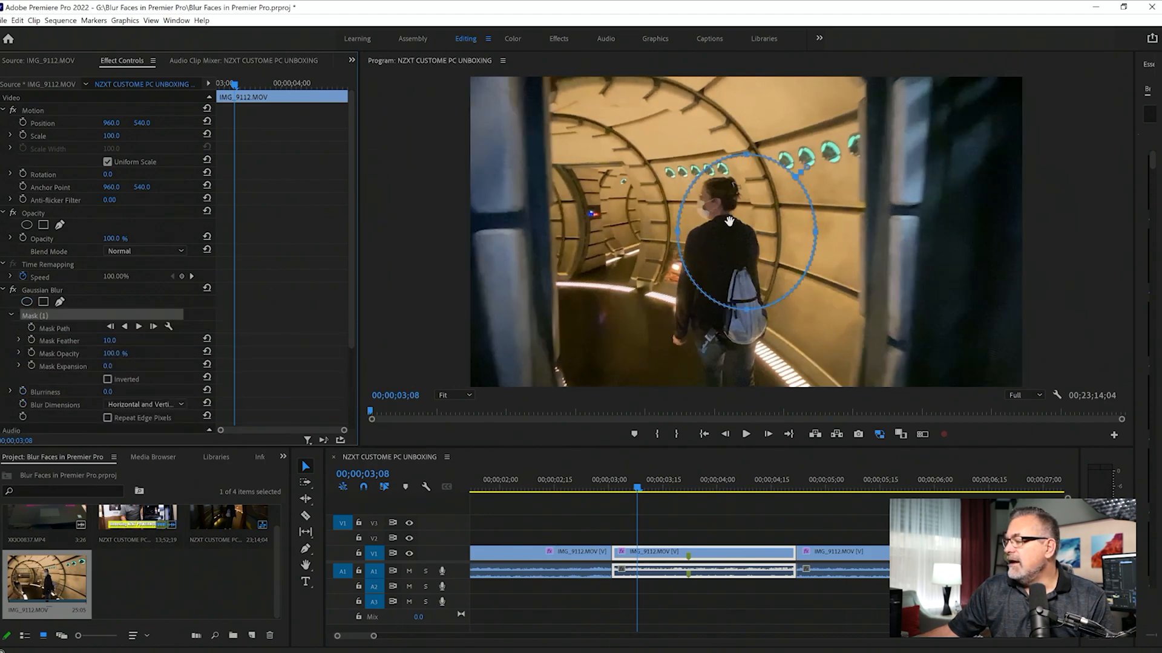
{"action": "left_click_drag", "start_coordinate": [746, 311], "coordinate": [746, 231]}
{"action": "left_click_drag", "start_coordinate": [816, 198], "coordinate": [756, 194]}
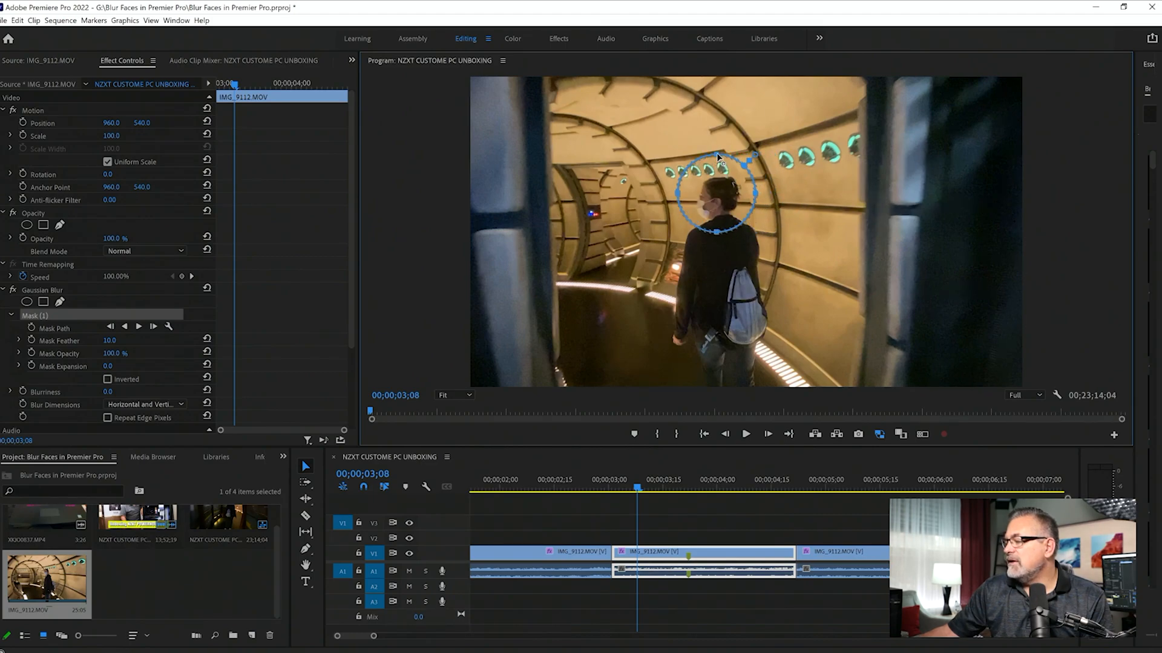
{"action": "left_click_drag", "start_coordinate": [715, 156], "coordinate": [716, 163]}
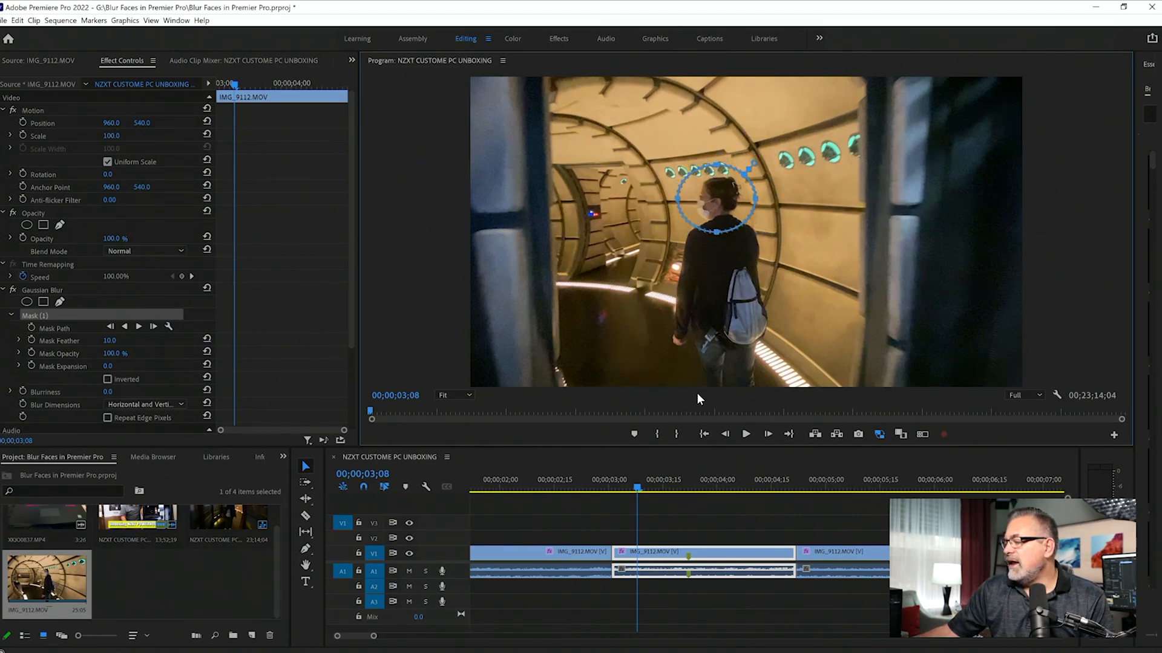
- Check the mask at 00;00;03;14, and tighten its width and height around the head at 00;00;03;07
{"action": "mouse_move", "coordinate": [649, 479]}
{"action": "left_mouse_down"}
{"action": "mouse_move", "coordinate": [731, 489]}
{"action": "mouse_move", "coordinate": [659, 489]}
{"action": "left_mouse_up"}
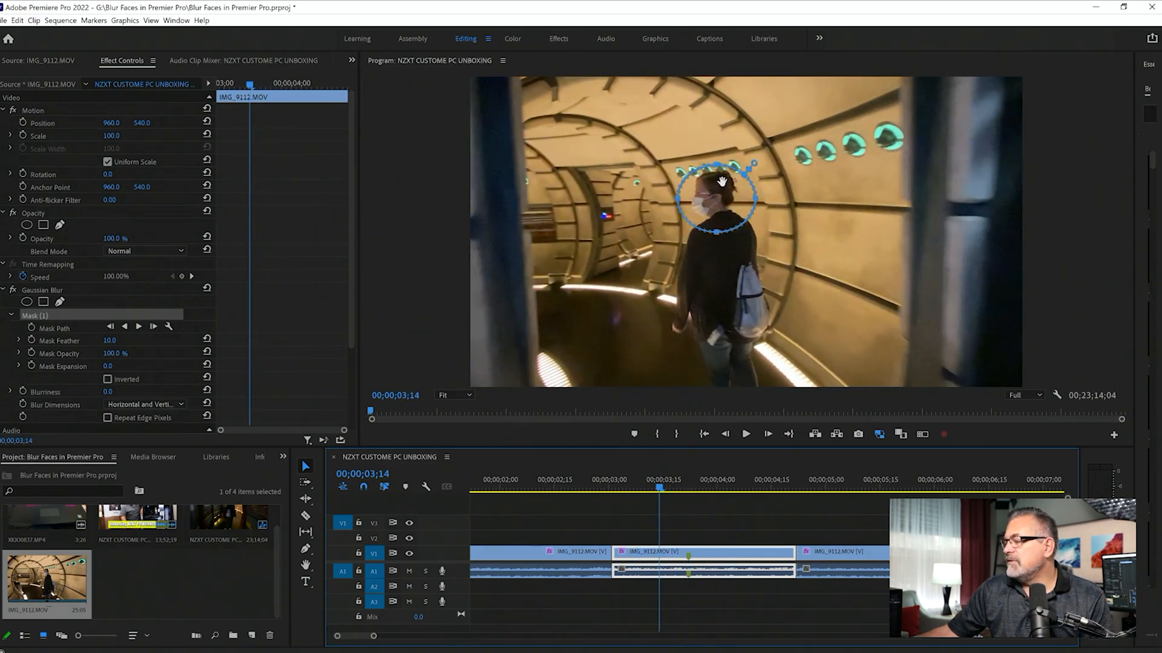
{"action": "left_click_drag", "start_coordinate": [659, 479], "coordinate": [634, 482]}
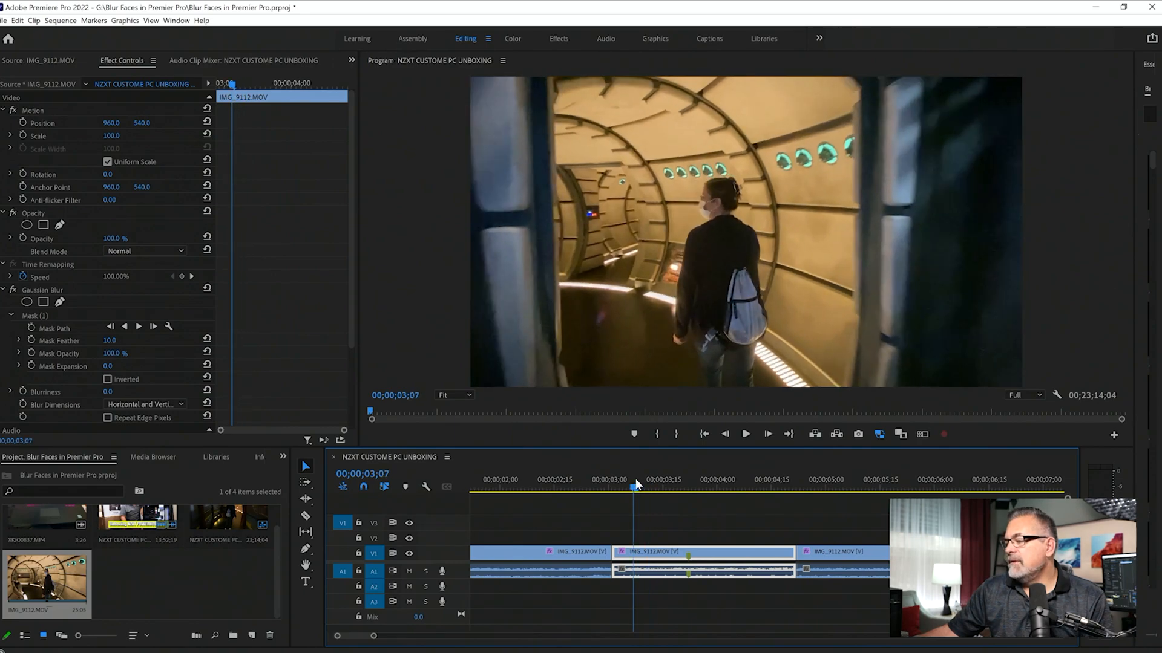
{"action": "left_click", "coordinate": [57, 328]}
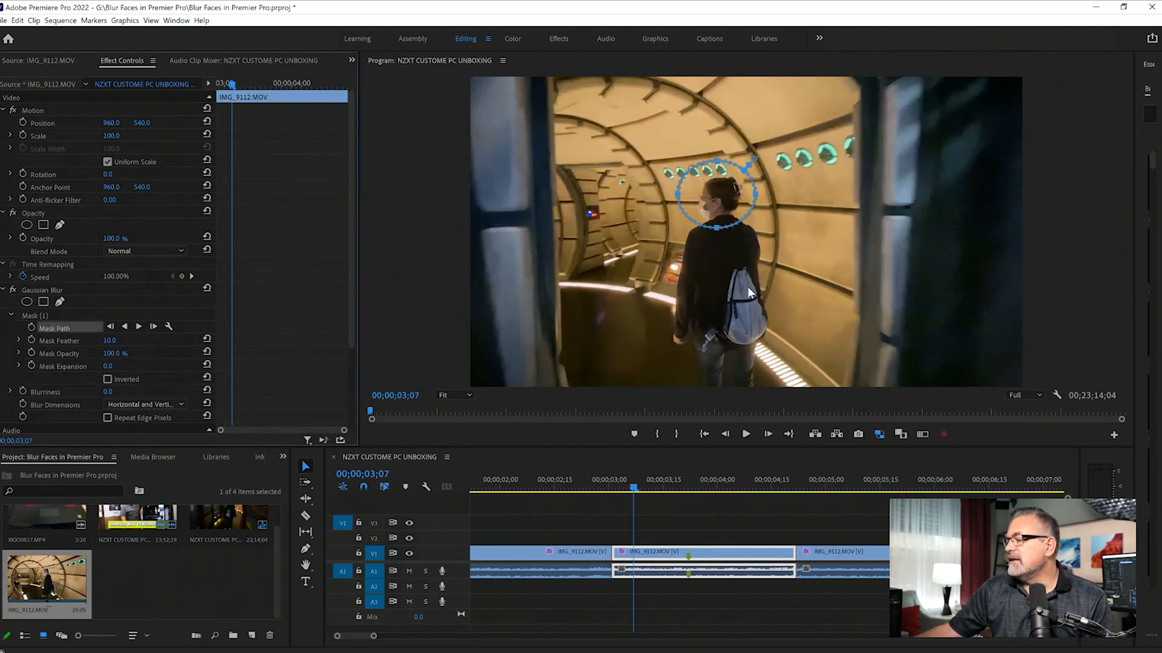
{"action": "left_click_drag", "start_coordinate": [755, 195], "coordinate": [752, 195]}
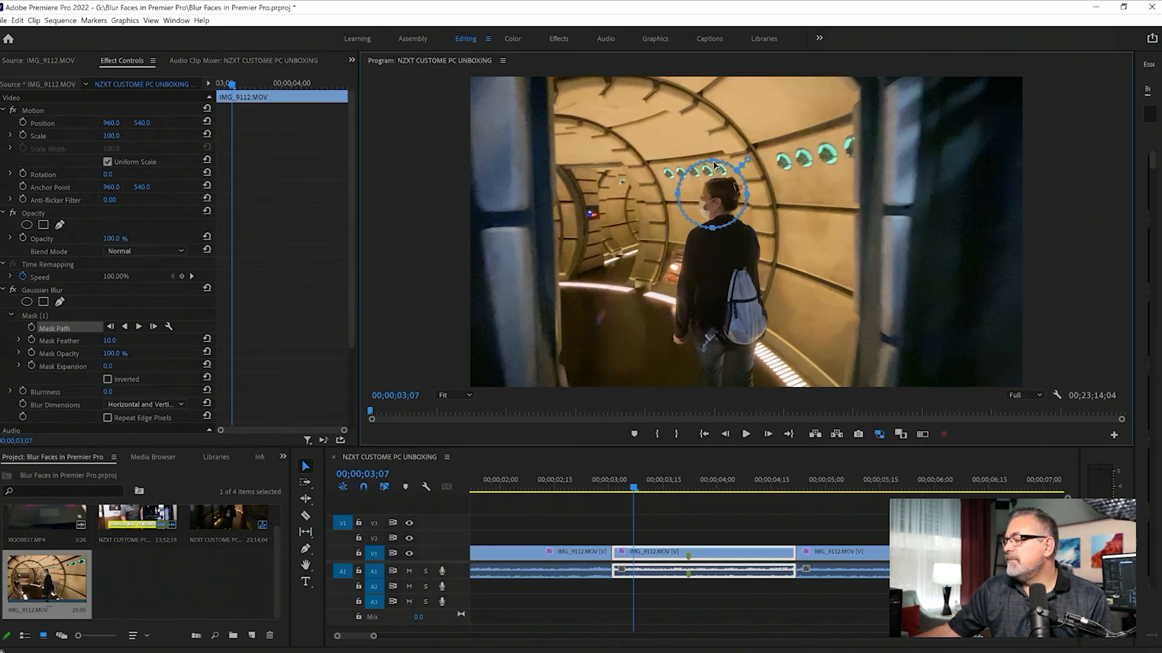
{"action": "left_click_drag", "start_coordinate": [714, 162], "coordinate": [711, 169]}
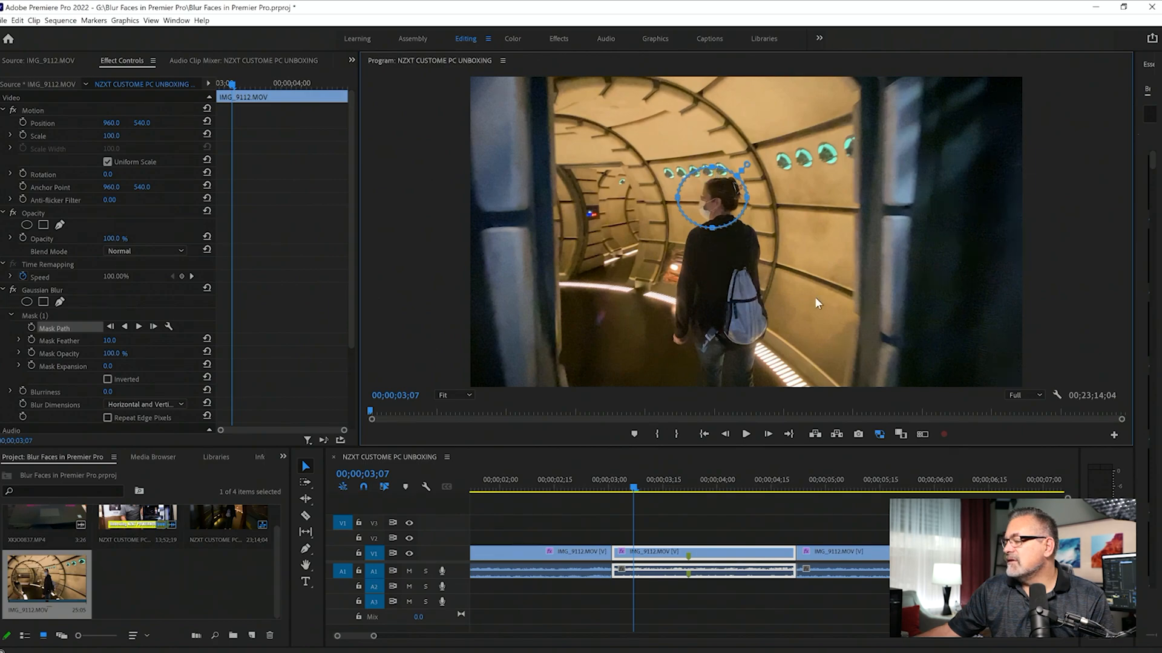
- At 00;00;03;14, set the Gaussian Blur's Blurriness to 40 and its Mask Feather to 22
{"action": "left_click_drag", "start_coordinate": [633, 487], "coordinate": [660, 489]}
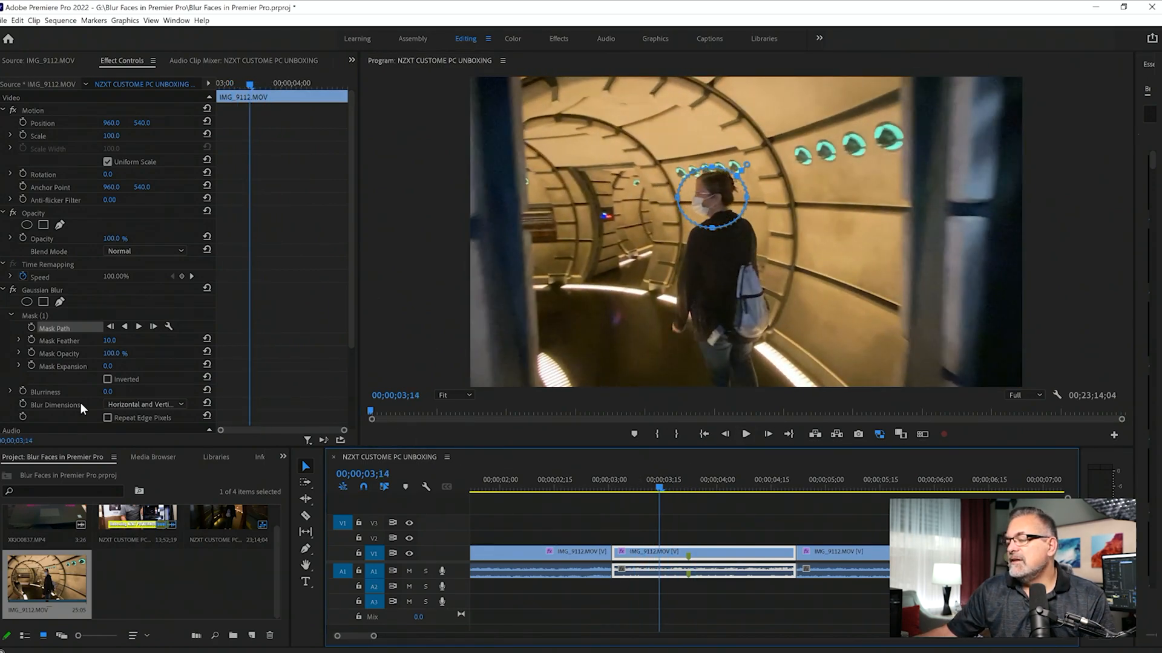
{"action": "left_click", "coordinate": [107, 391]}
{"action": "type", "text": "24"}
{"action": "key", "text": "Return"}
{"action": "left_click_drag", "start_coordinate": [110, 392], "coordinate": [118, 392]}
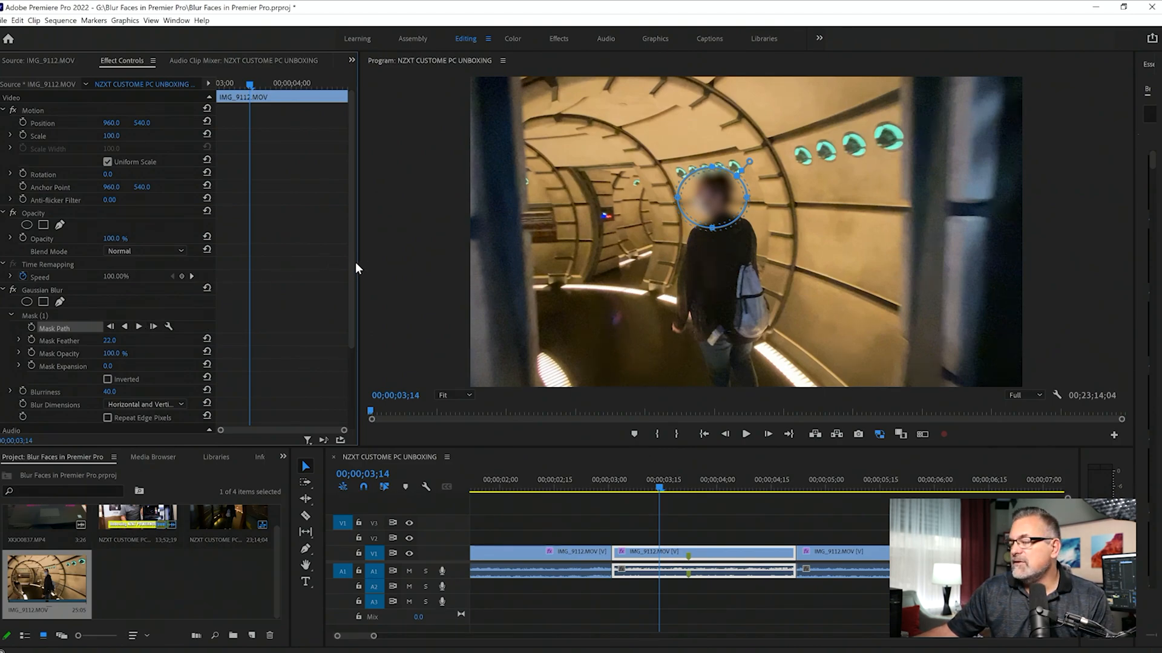
- Widen the effect settings area and track the blur mask forward from the clip's start at 00;00;03;01
{"action": "left_click_drag", "start_coordinate": [358, 267], "coordinate": [494, 272]}
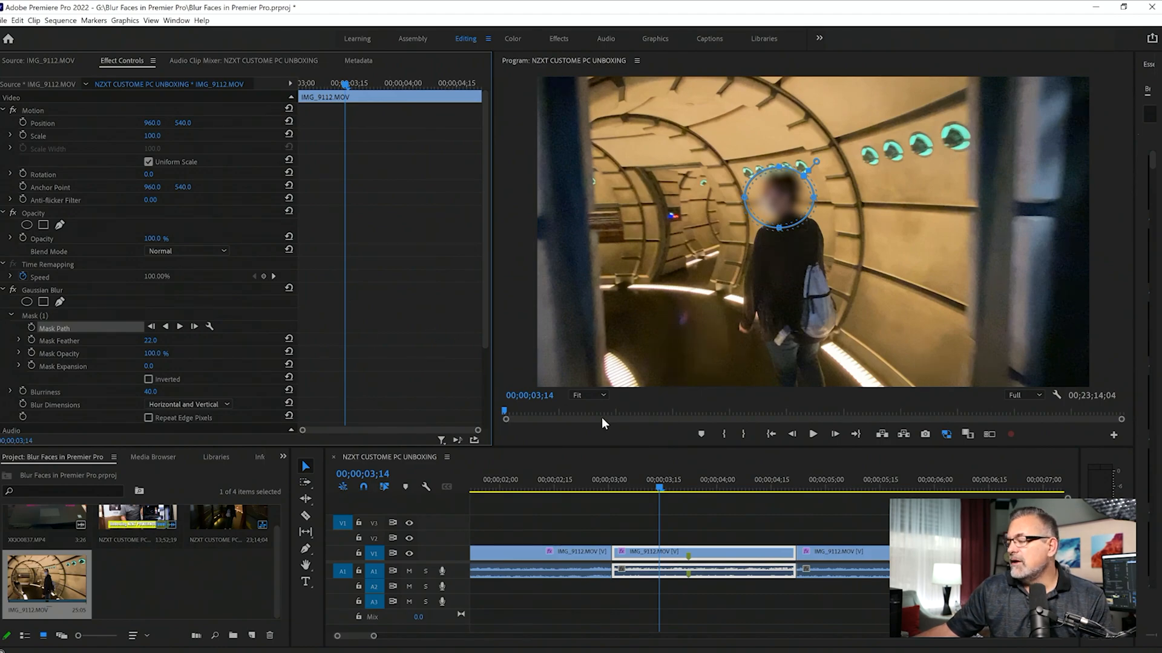
{"action": "left_click_drag", "start_coordinate": [664, 482], "coordinate": [612, 498]}
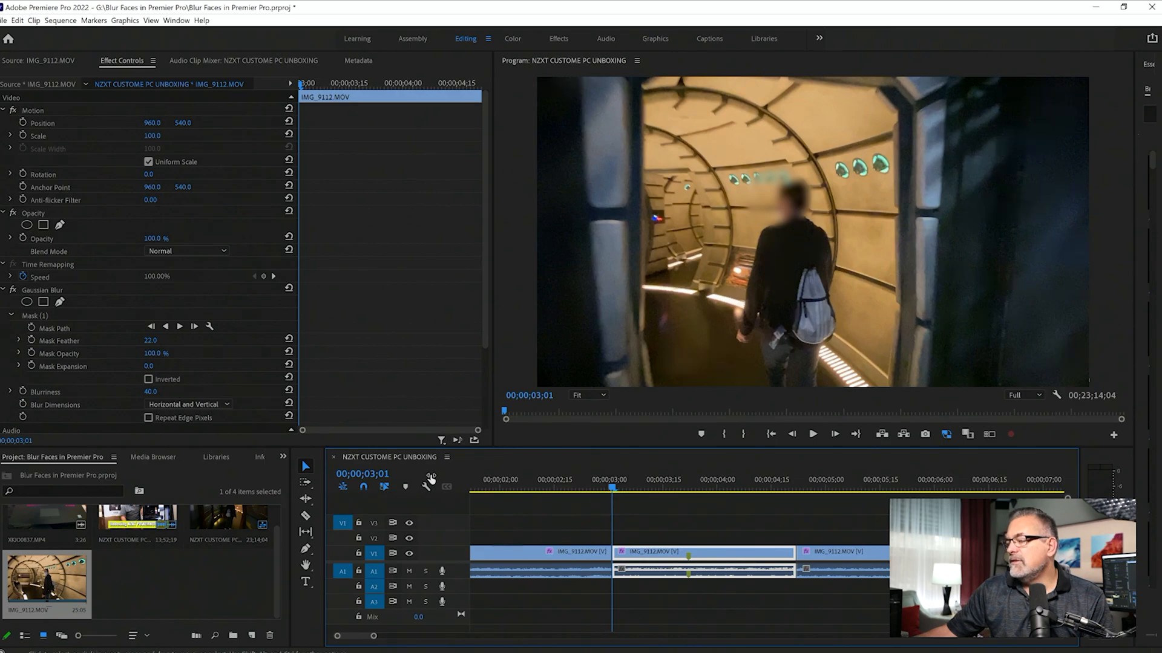
{"action": "left_click", "coordinate": [179, 327]}
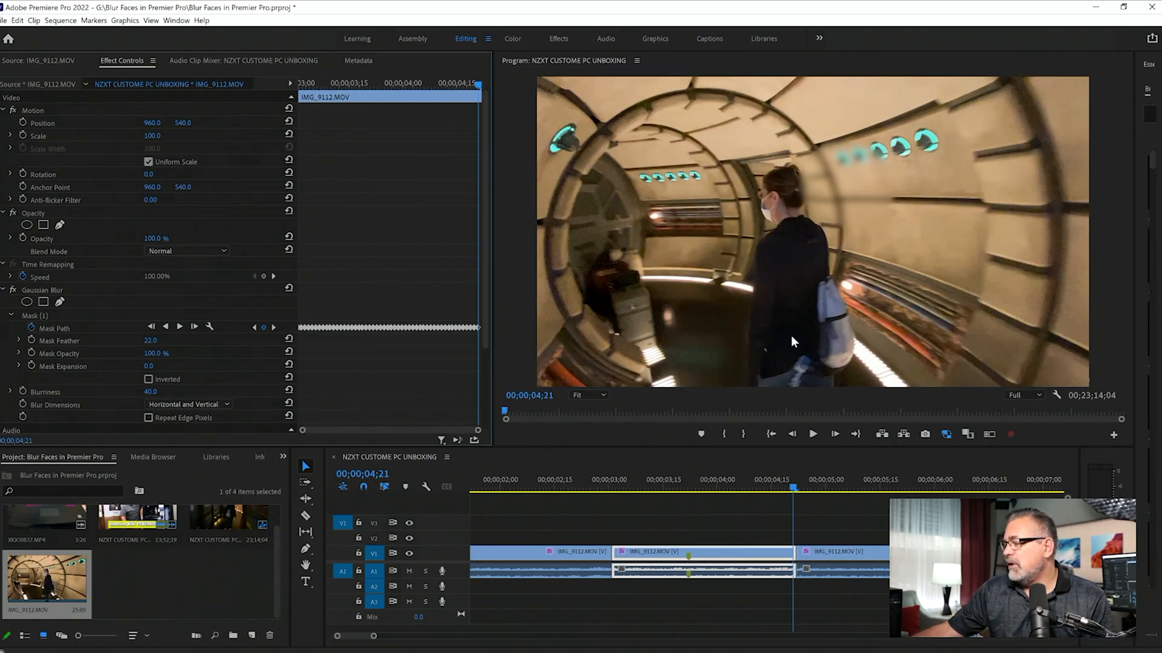
- Delete the blur's Mask Path keyframes after 00;00;04;12, leaving only the tracked keyframes up to that frame
{"action": "left_click", "coordinate": [63, 328]}
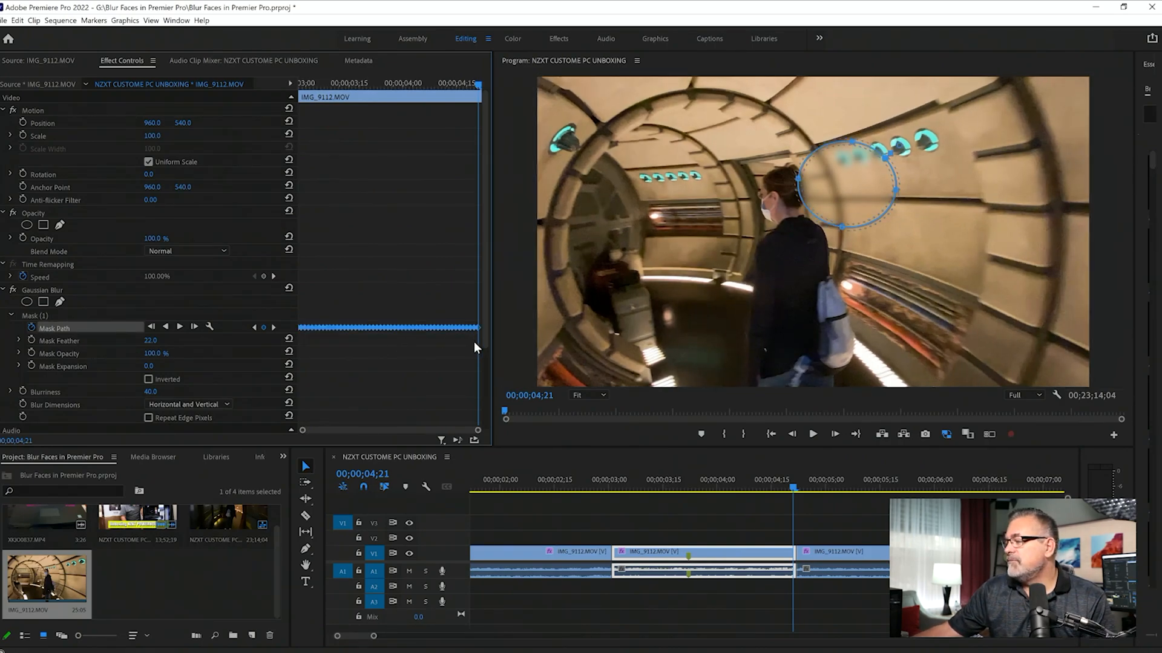
{"action": "left_click_drag", "start_coordinate": [790, 482], "coordinate": [765, 495]}
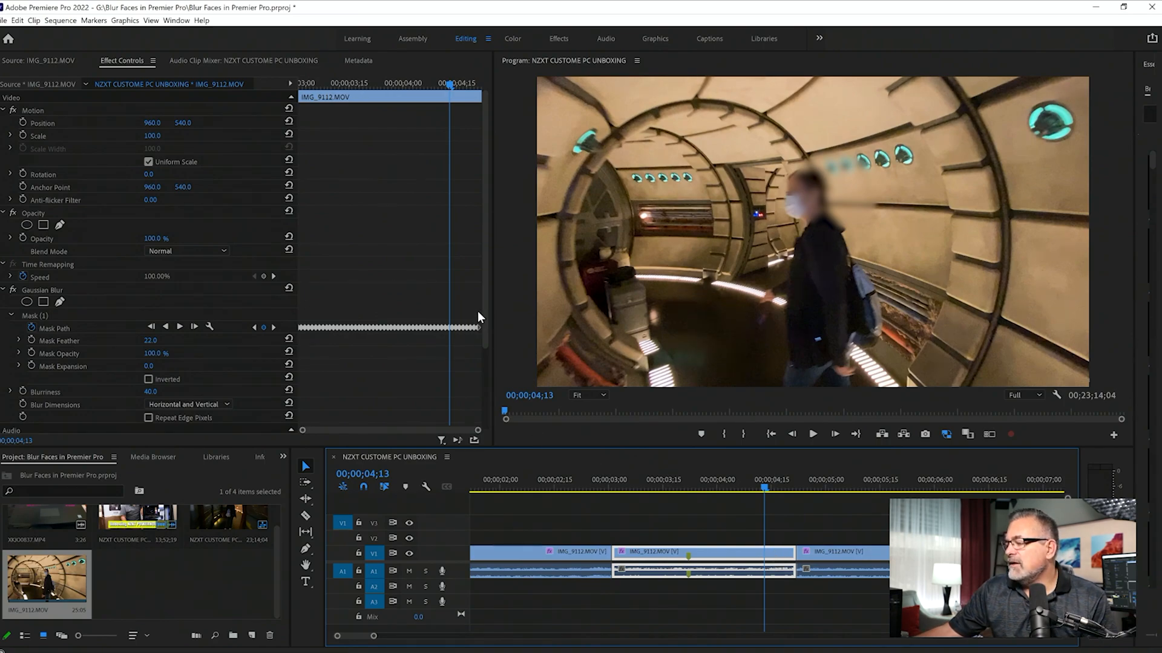
{"action": "left_click_drag", "start_coordinate": [478, 313], "coordinate": [453, 340]}
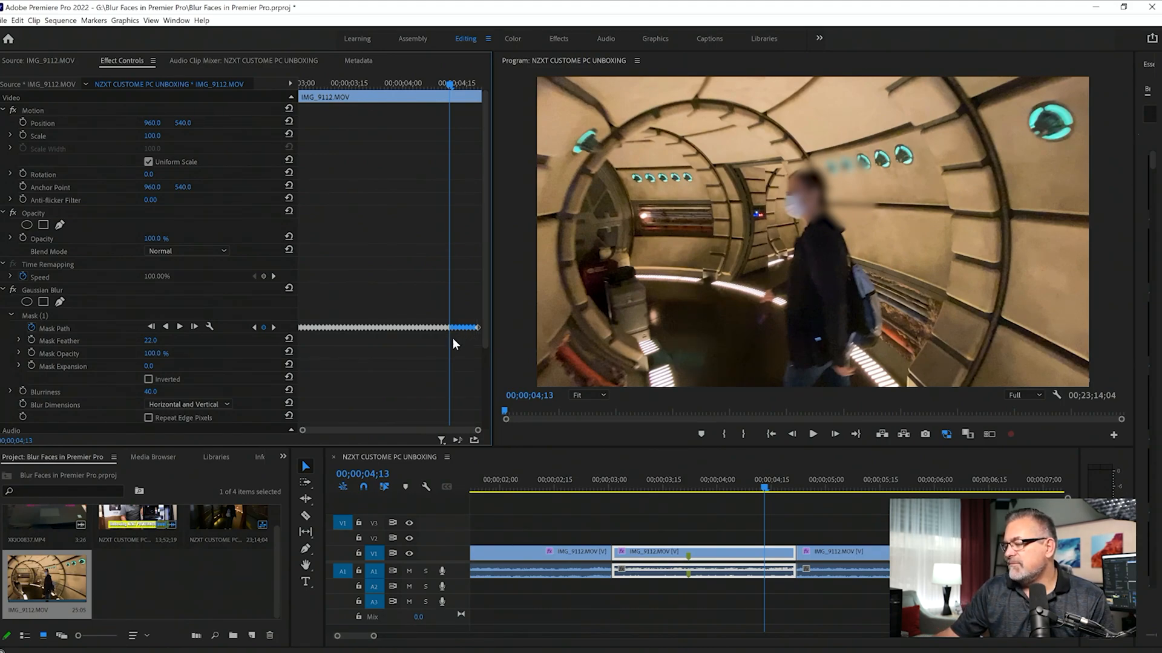
{"action": "left_click_drag", "start_coordinate": [464, 321], "coordinate": [486, 341]}
{"action": "key", "text": "Delete"}
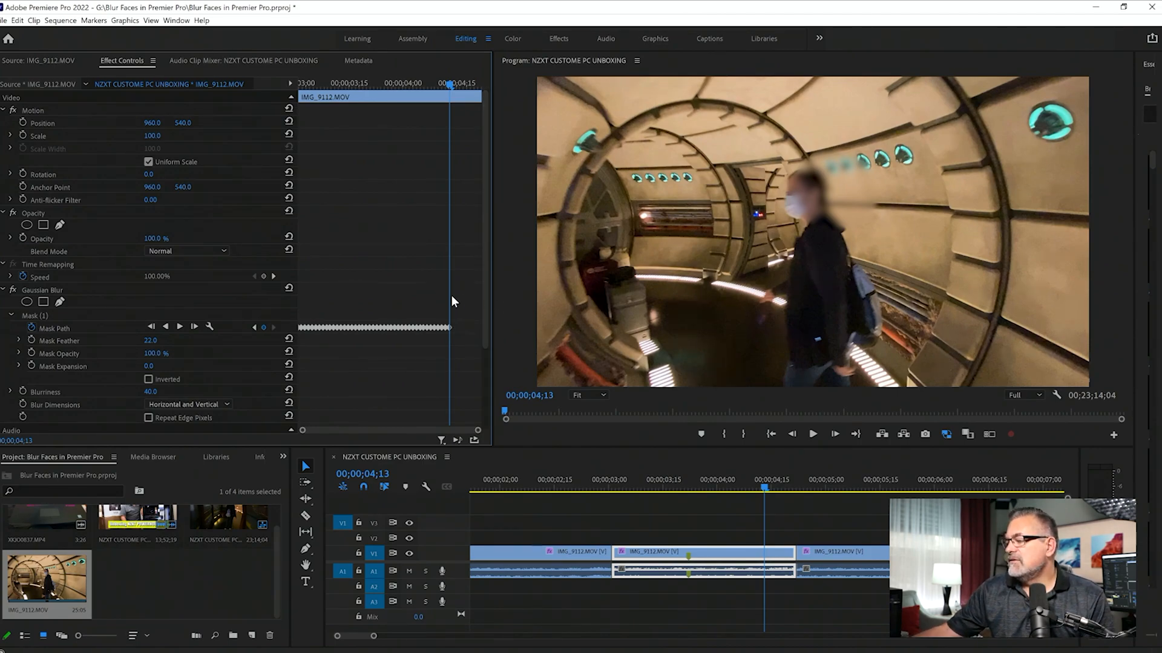
{"action": "left_click_drag", "start_coordinate": [449, 81], "coordinate": [446, 82]}
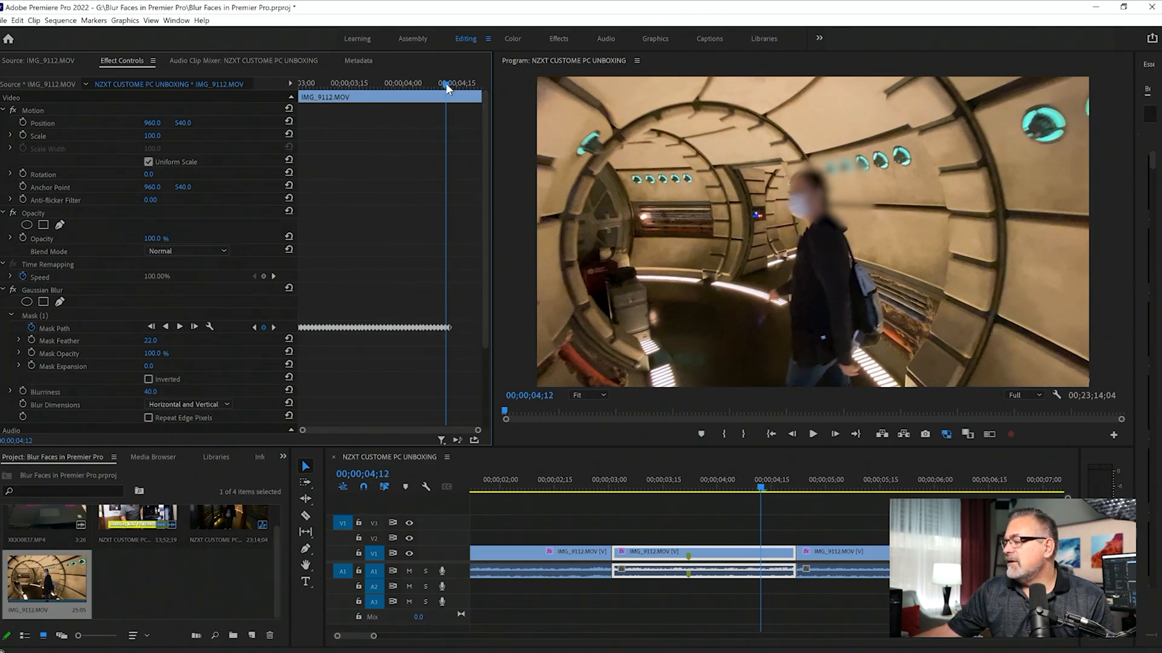
{"action": "left_click_drag", "start_coordinate": [461, 306], "coordinate": [448, 340]}
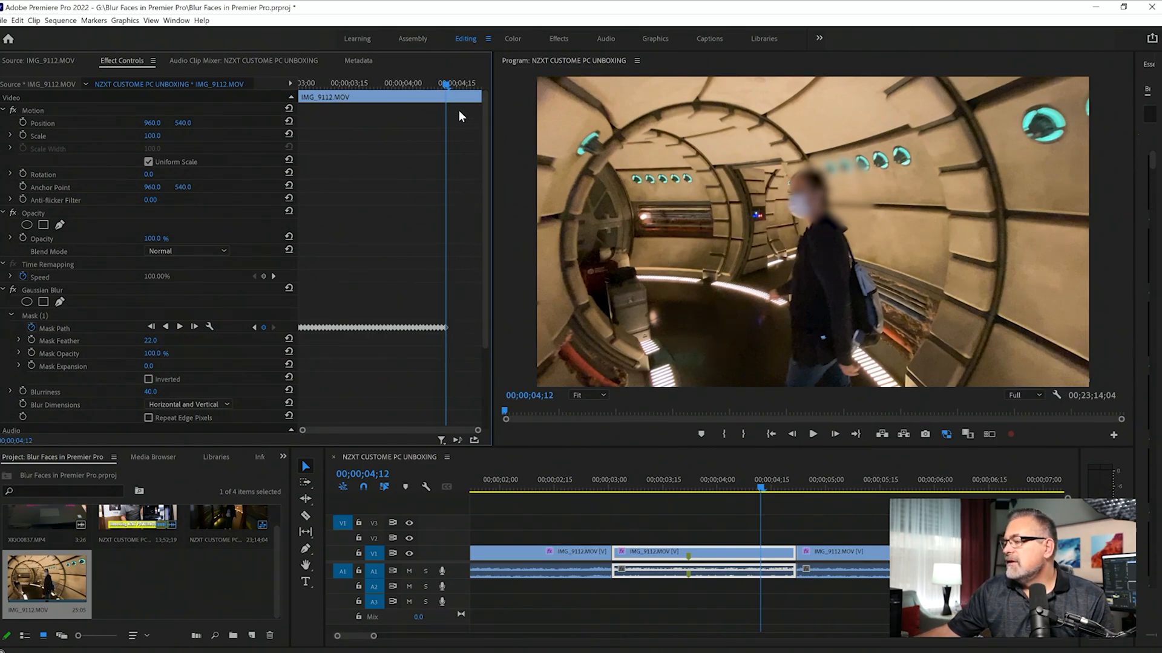
- At 00;00;04;14, move the Gaussian Blur mask over the person's head to set a manual Mask Path keyframe
{"action": "left_click_drag", "start_coordinate": [447, 82], "coordinate": [479, 84]}
{"action": "mouse_move", "coordinate": [454, 87]}
{"action": "left_mouse_down"}
{"action": "mouse_move", "coordinate": [473, 86]}
{"action": "mouse_move", "coordinate": [453, 86]}
{"action": "left_mouse_up"}
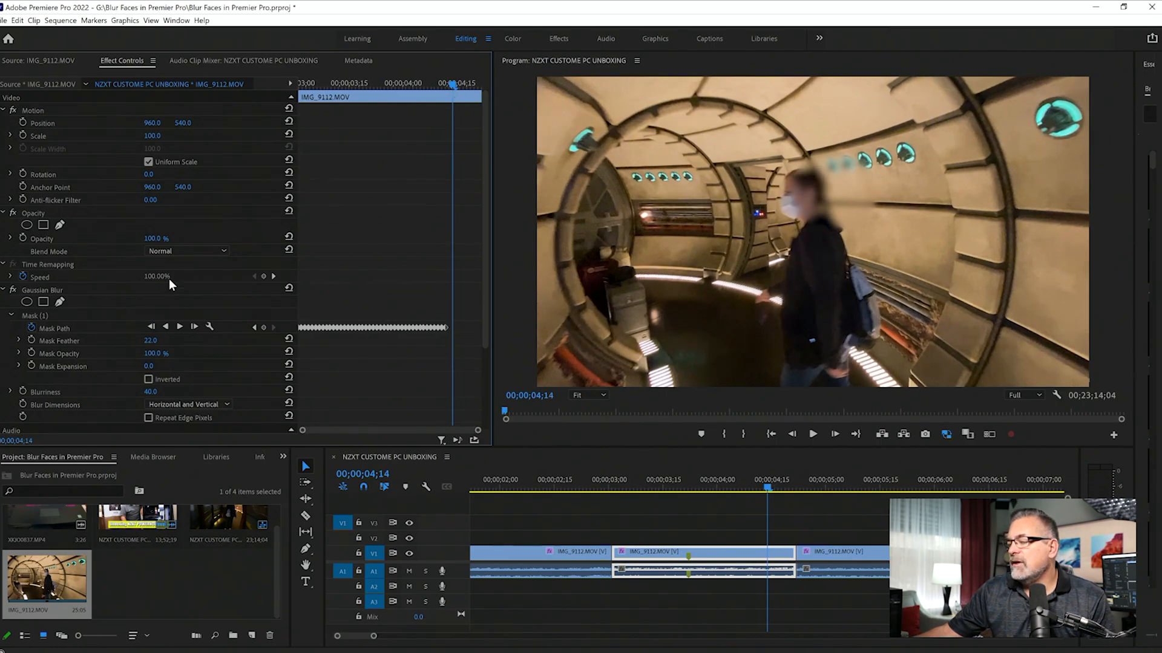
{"action": "left_click", "coordinate": [59, 329]}
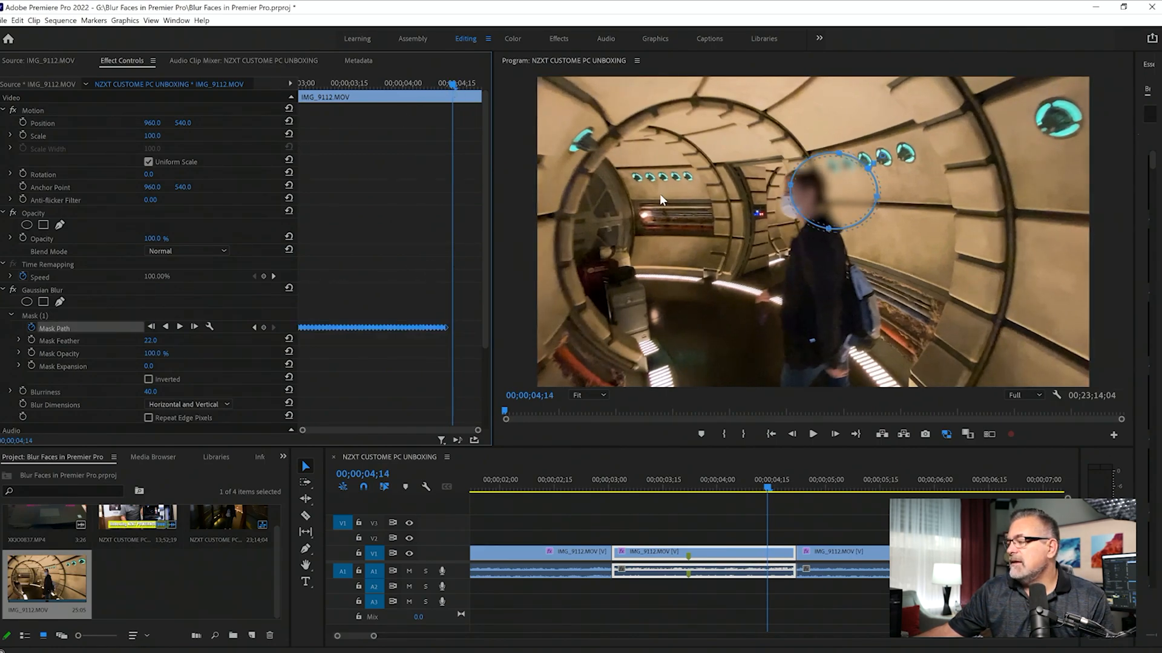
{"action": "left_click_drag", "start_coordinate": [844, 181], "coordinate": [815, 181]}
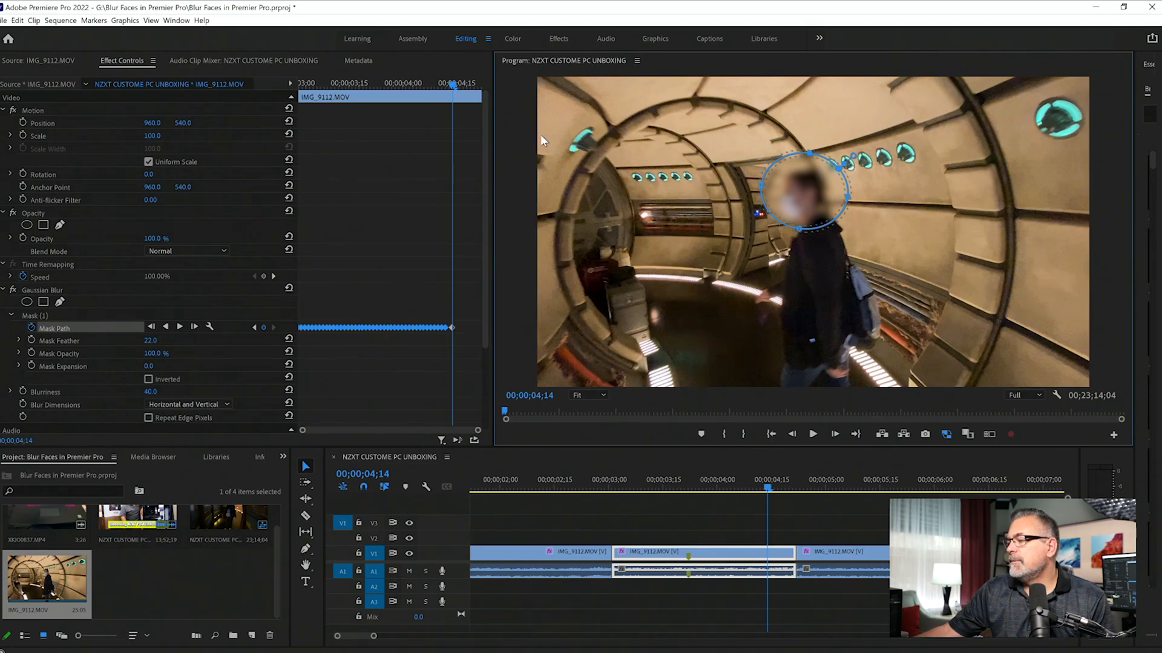
- Examine frame by frame, between 00;00;04;07 and 00;00;04;15, how well the blur follows the person's face
{"action": "mouse_move", "coordinate": [448, 83]}
{"action": "left_mouse_down"}
{"action": "mouse_move", "coordinate": [483, 86]}
{"action": "mouse_move", "coordinate": [427, 95]}
{"action": "mouse_move", "coordinate": [440, 100]}
{"action": "left_mouse_up"}
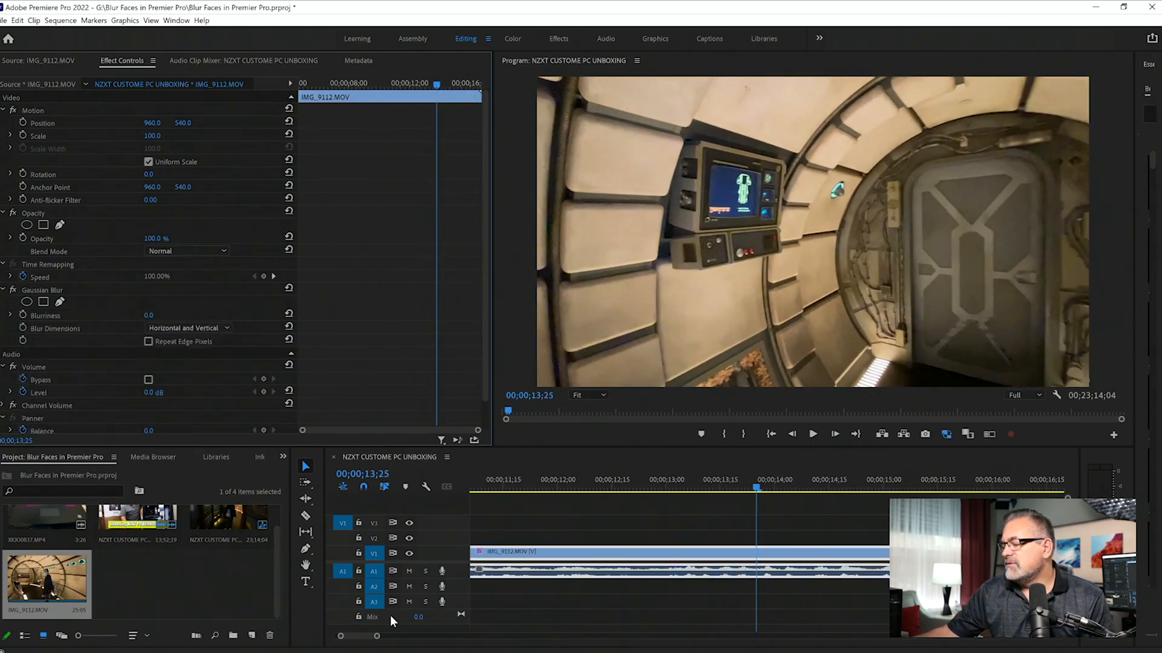
{"action": "left_click_drag", "start_coordinate": [377, 636], "coordinate": [440, 637]}
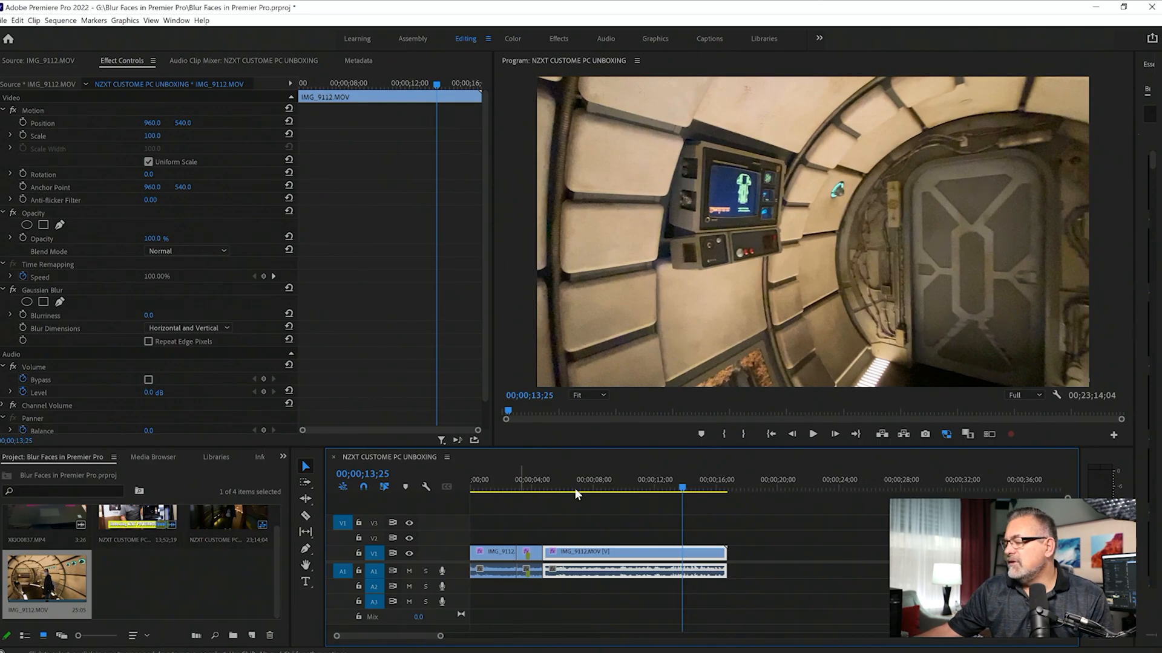
{"action": "left_click_drag", "start_coordinate": [676, 492], "coordinate": [537, 513]}
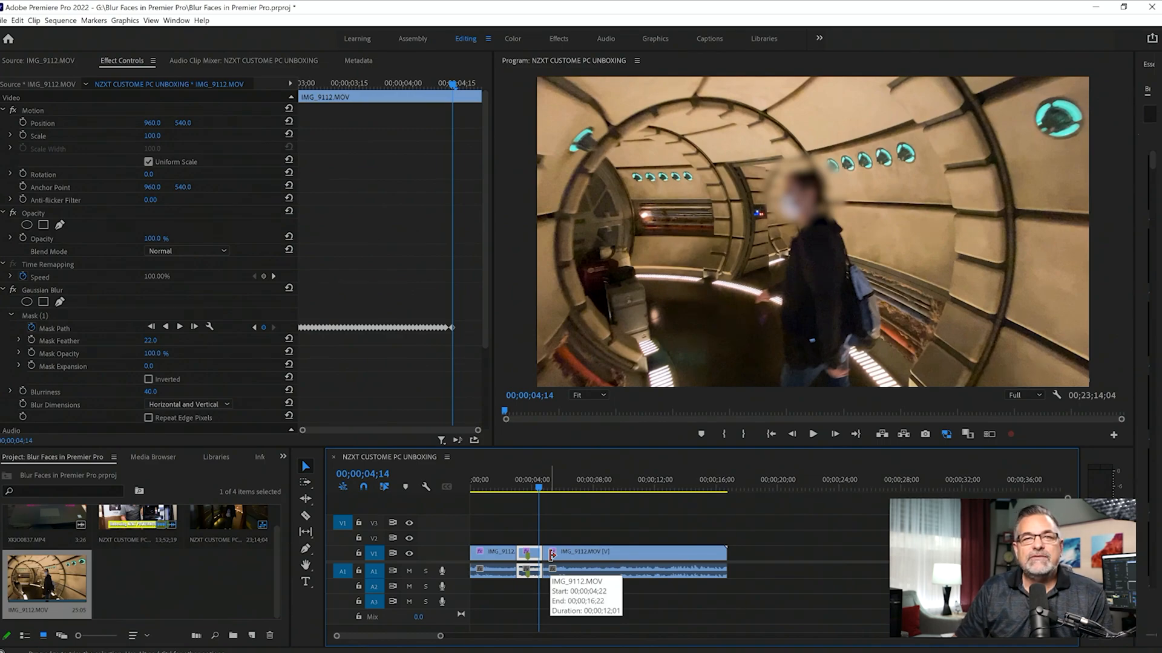
{"action": "key", "text": "Right"}
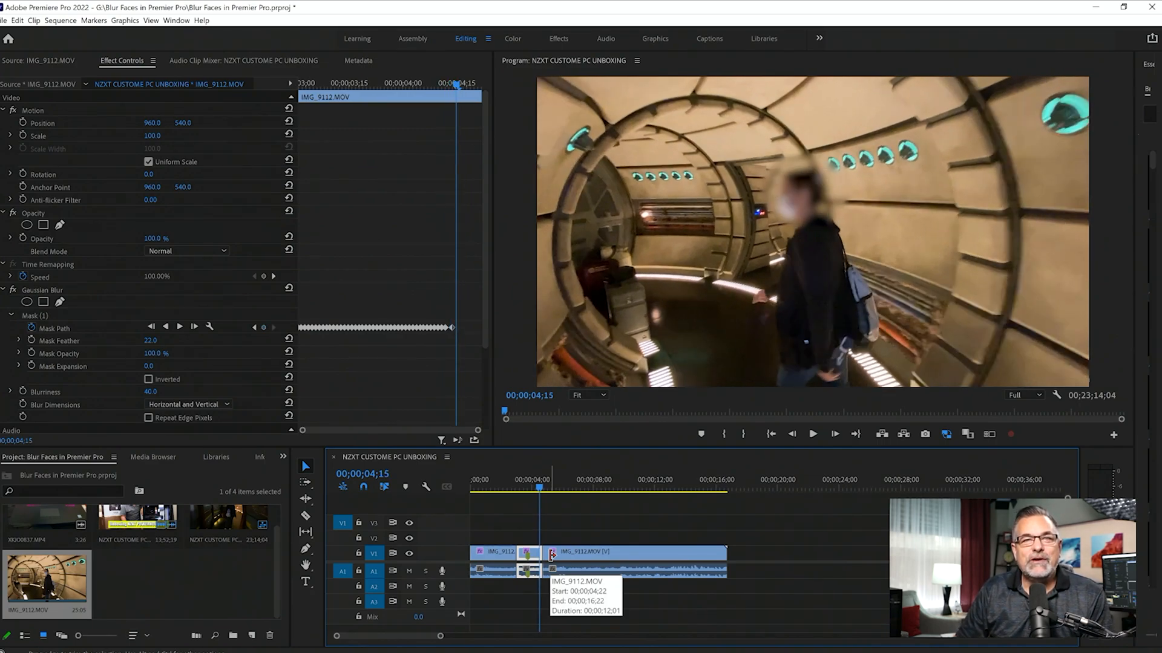
{"action": "key", "text": "Left"}
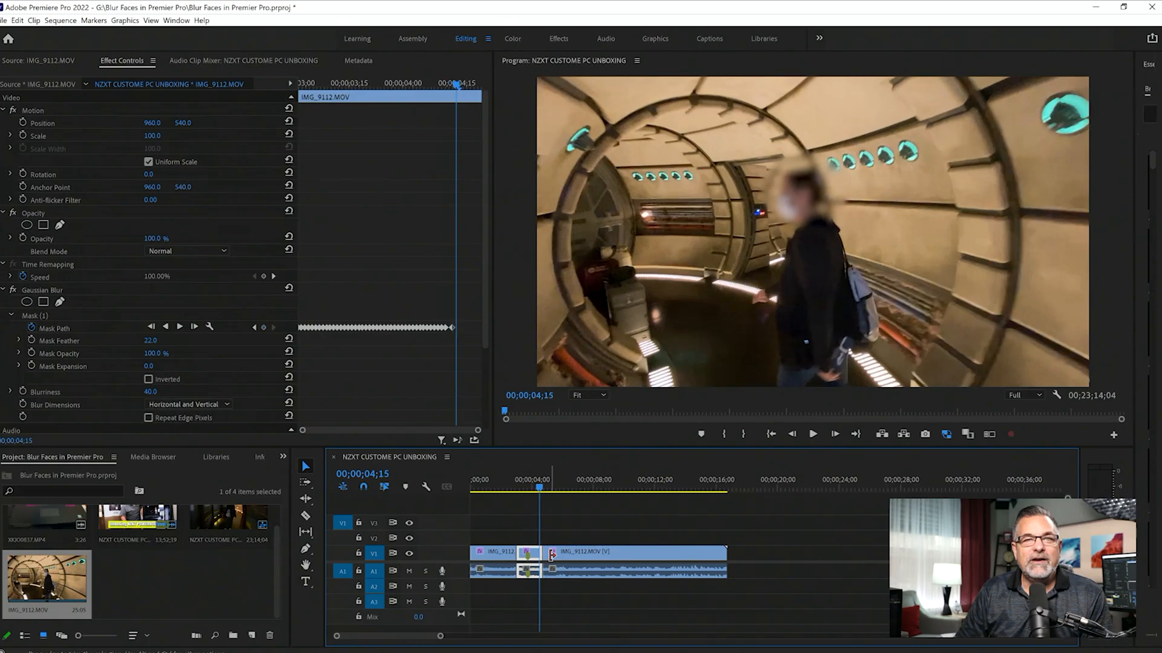
{"action": "key", "text": "Left"}
{"action": "key", "text": "Left"}
{"action": "key", "text": "Left"}
{"action": "key", "text": "Left"}
{"action": "key", "text": "Left"}
{"action": "key", "text": "Left"}
{"action": "key", "text": "Left"}
{"action": "key", "text": "Left"}
{"action": "key", "text": "Left"}
{"action": "key", "text": "Left"}
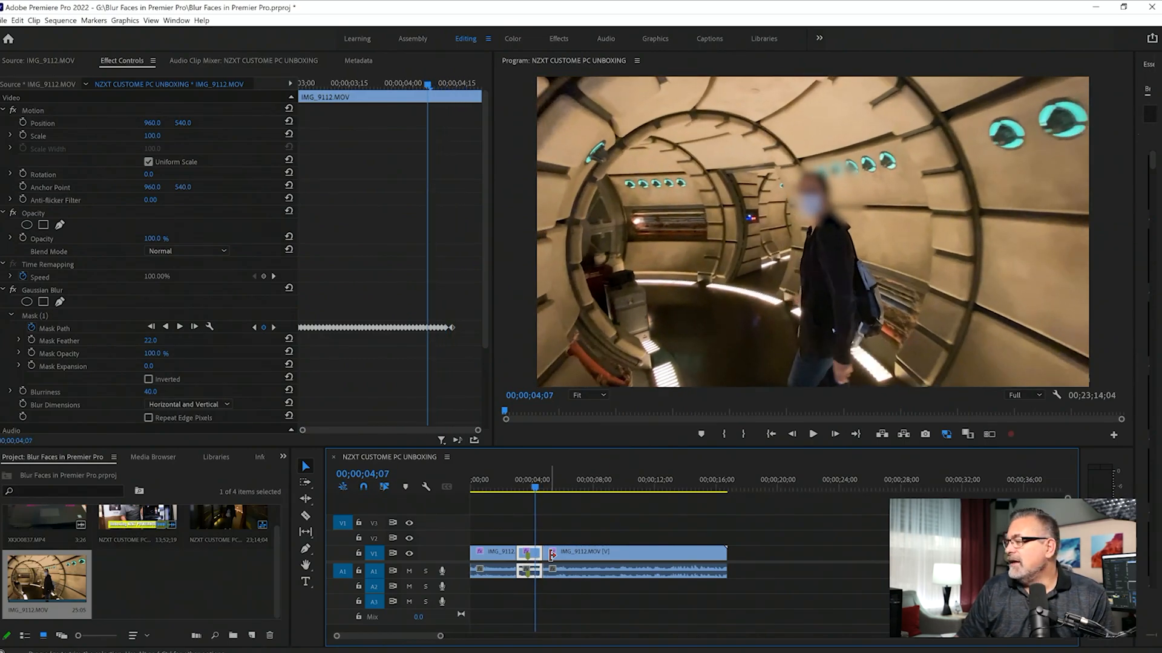
{"action": "key", "text": "Right"}
{"action": "key", "text": "Right"}
{"action": "key", "text": "Right"}
{"action": "key", "text": "Right"}
{"action": "key", "text": "Right"}
{"action": "key", "text": "Right"}
{"action": "key", "text": "Right"}
{"action": "key", "text": "Right"}
{"action": "key", "text": "Right"}
{"action": "key", "text": "Right"}
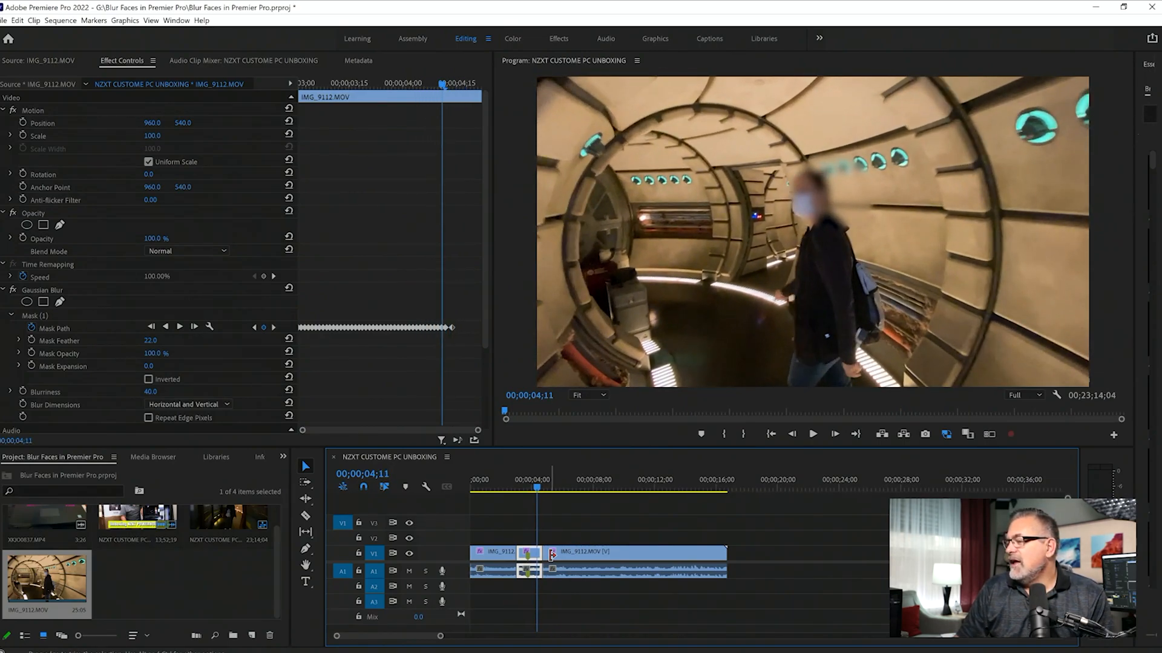
{"action": "key", "text": "Left"}
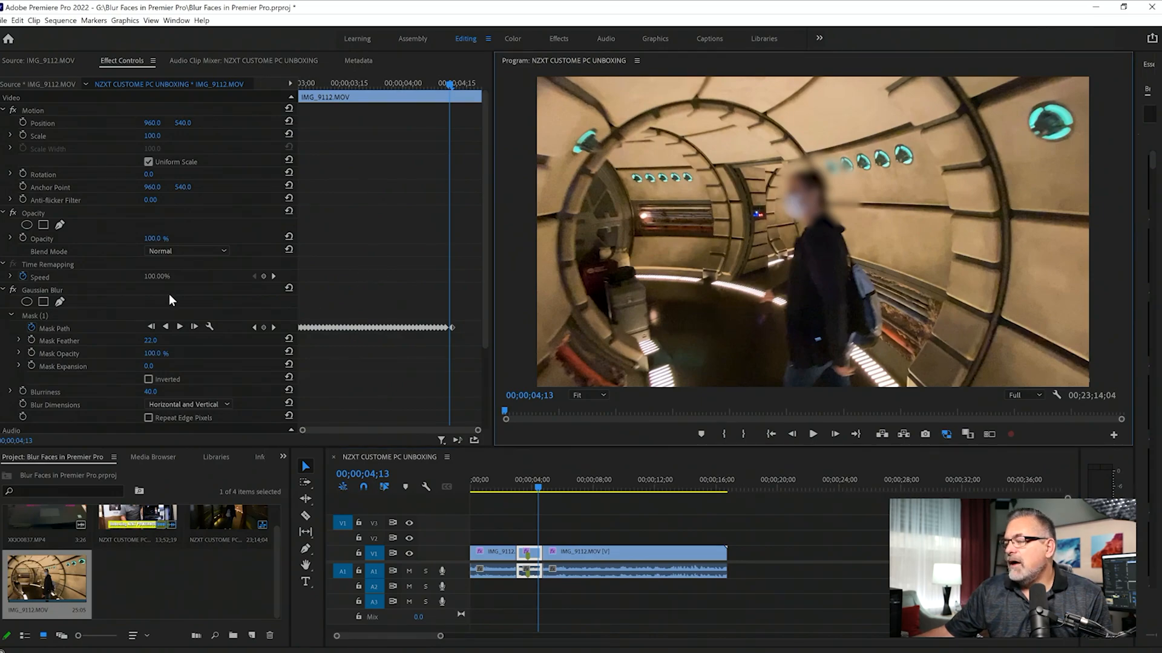
- Reposition the blur mask toward the front of the face at 00;00;04;13 and again at 00;00;04;14
{"action": "left_click", "coordinate": [60, 328]}
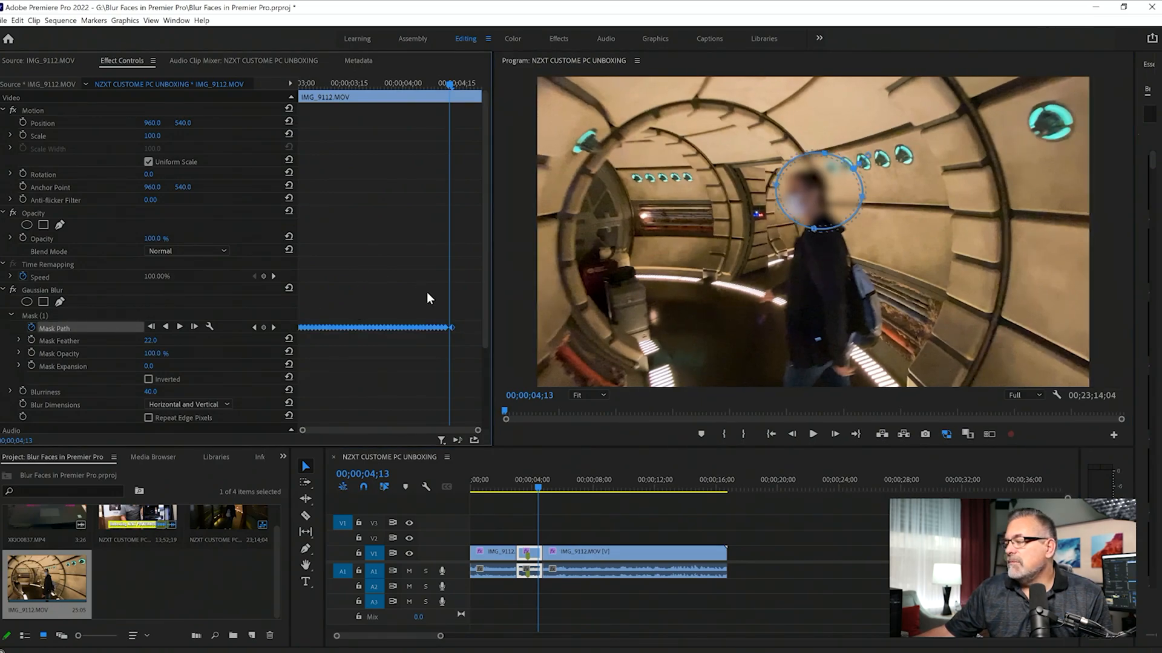
{"action": "left_click", "coordinate": [813, 197]}
{"action": "left_click_drag", "start_coordinate": [812, 200], "coordinate": [809, 199]}
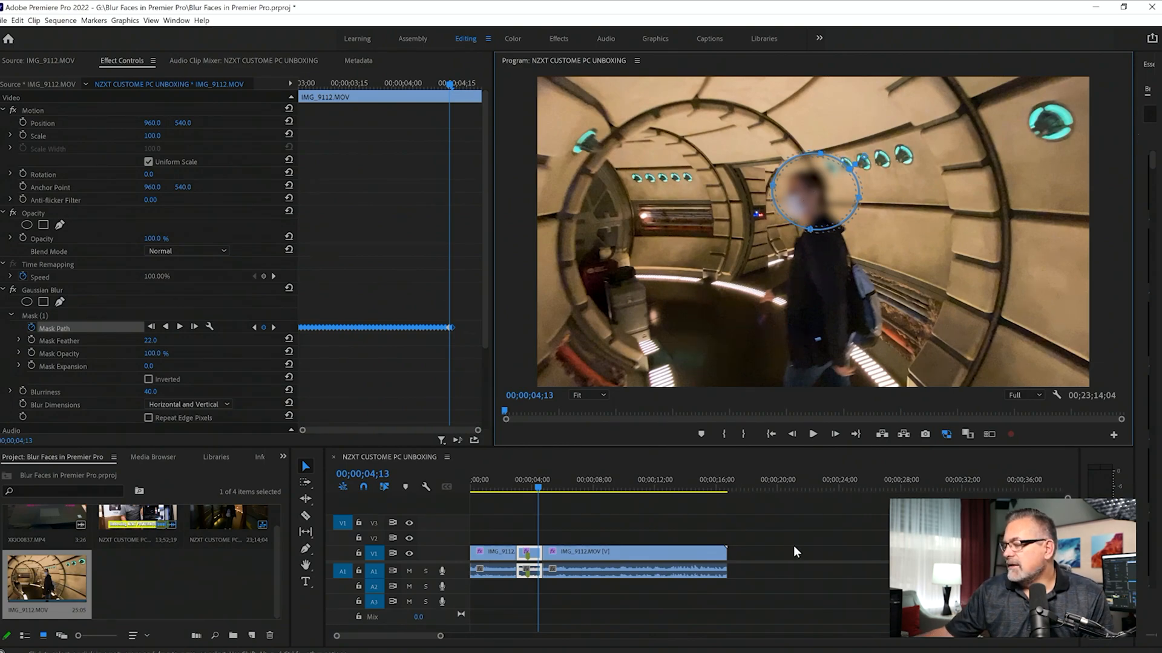
{"action": "left_click", "coordinate": [532, 555]}
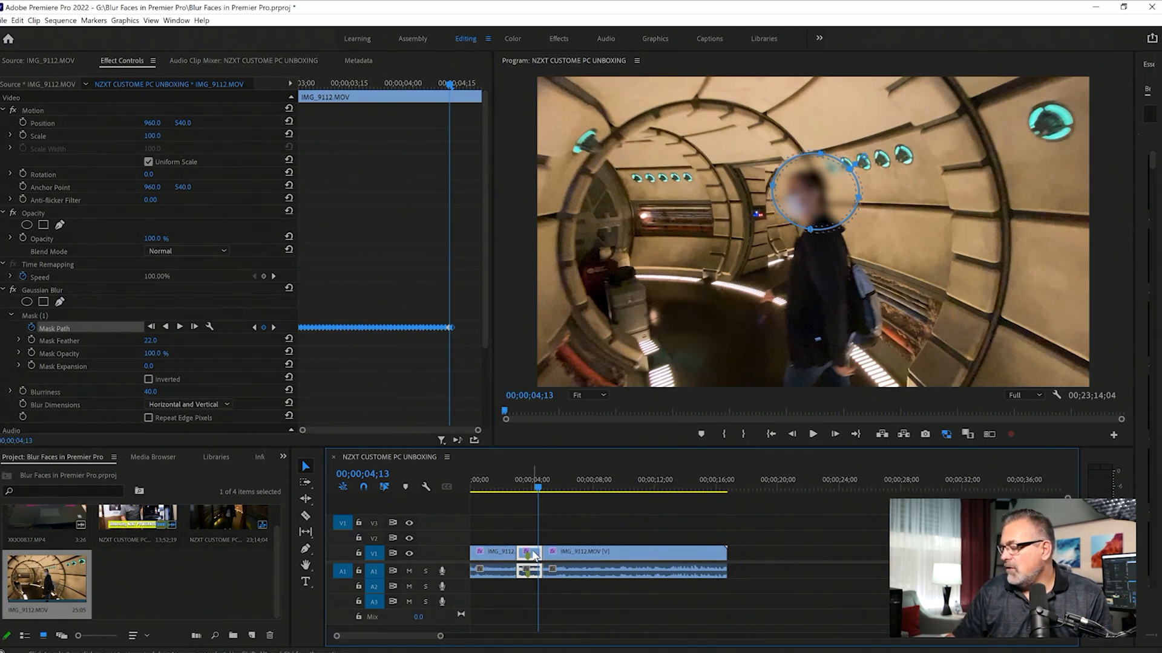
{"action": "key", "text": "Right"}
{"action": "left_click_drag", "start_coordinate": [802, 209], "coordinate": [797, 213]}
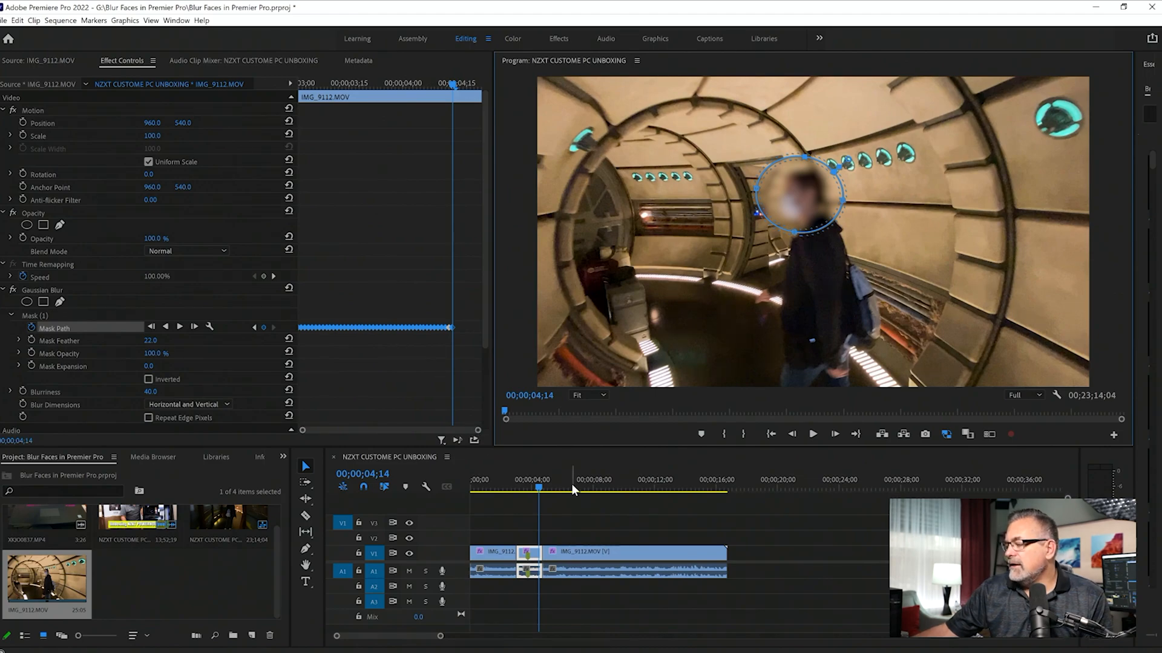
- Reposition the blur mask over the face at 00;00;04;15 and at 00;00;04;16
{"action": "left_click", "coordinate": [548, 546]}
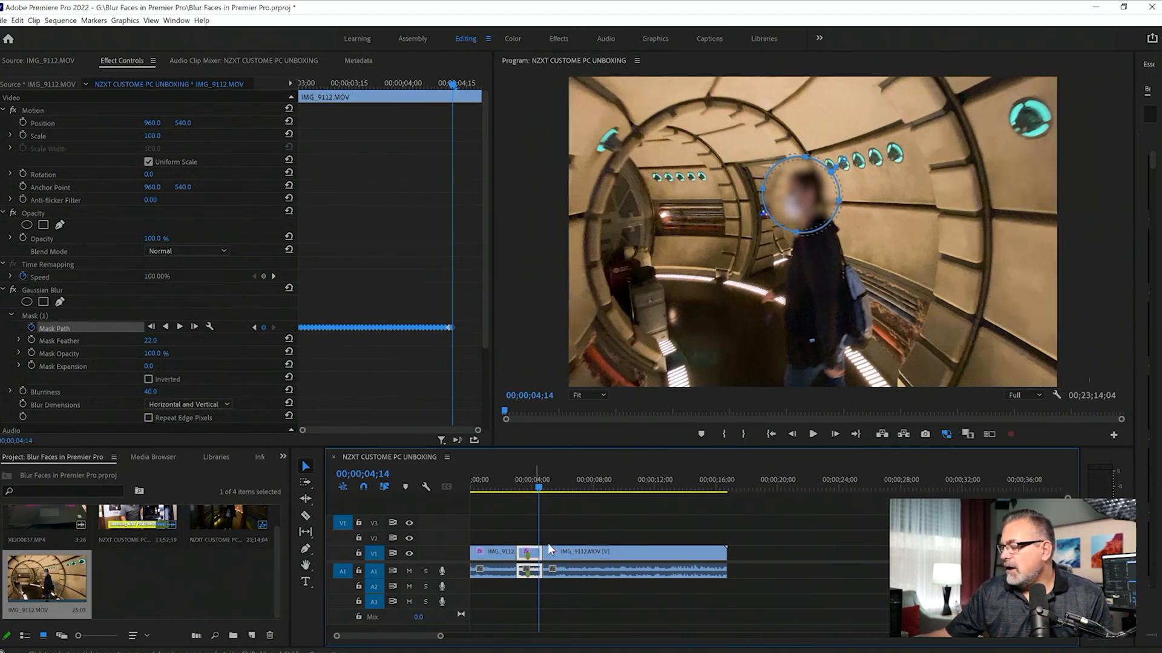
{"action": "key", "text": "Right"}
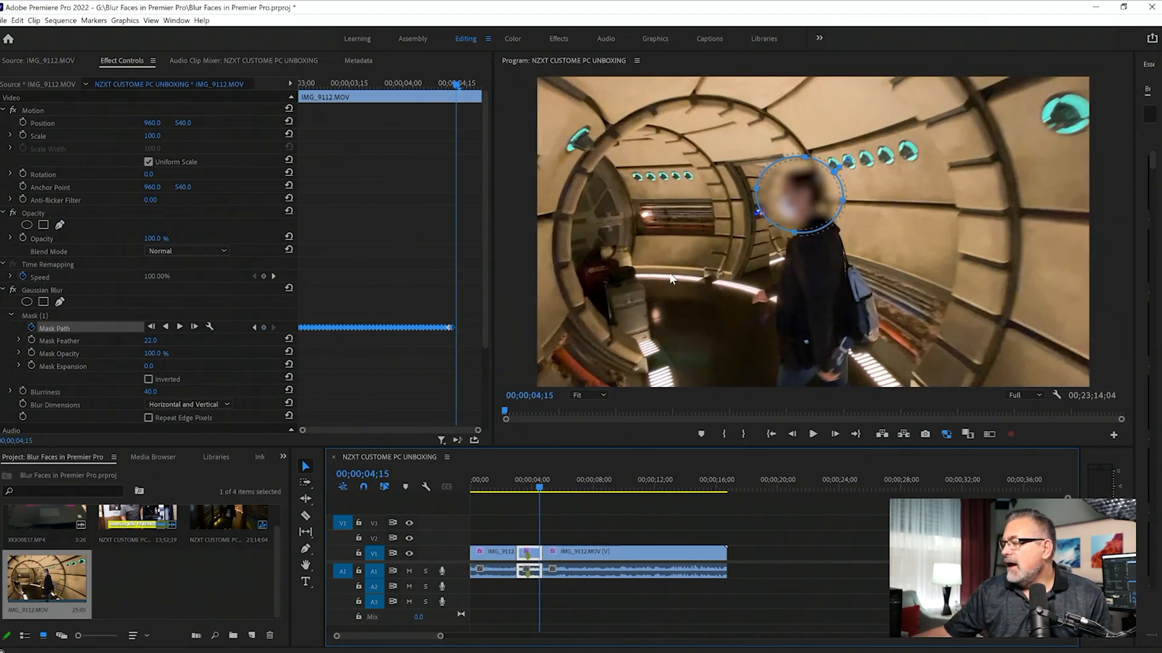
{"action": "left_click_drag", "start_coordinate": [785, 202], "coordinate": [778, 204]}
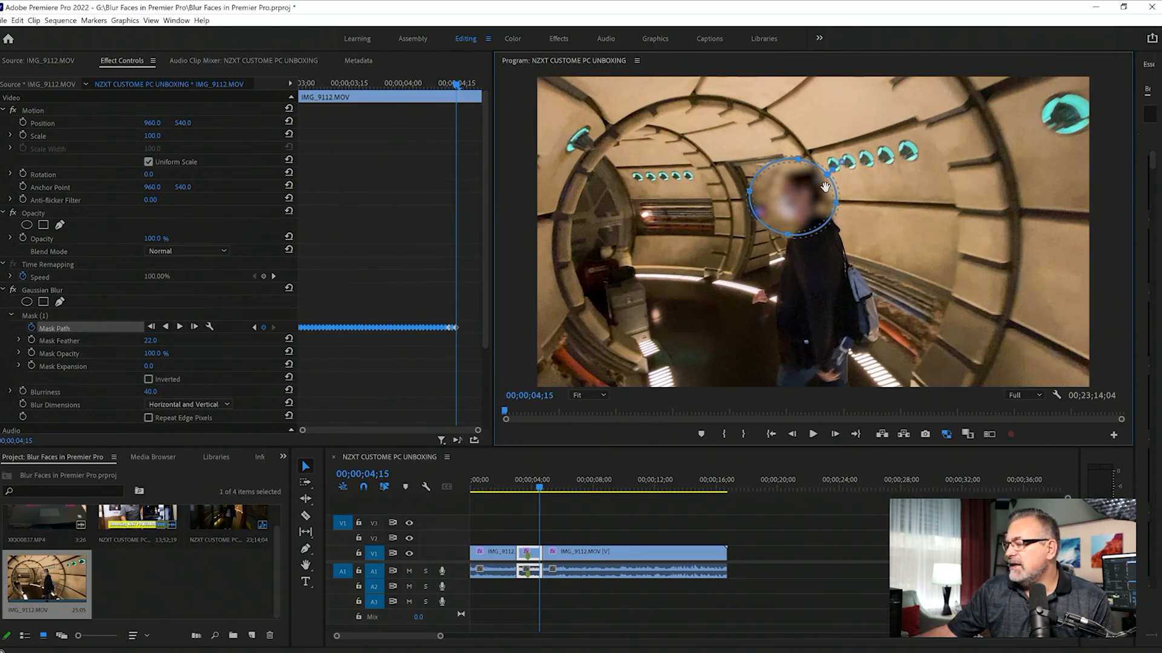
{"action": "left_click_drag", "start_coordinate": [814, 198], "coordinate": [809, 194]}
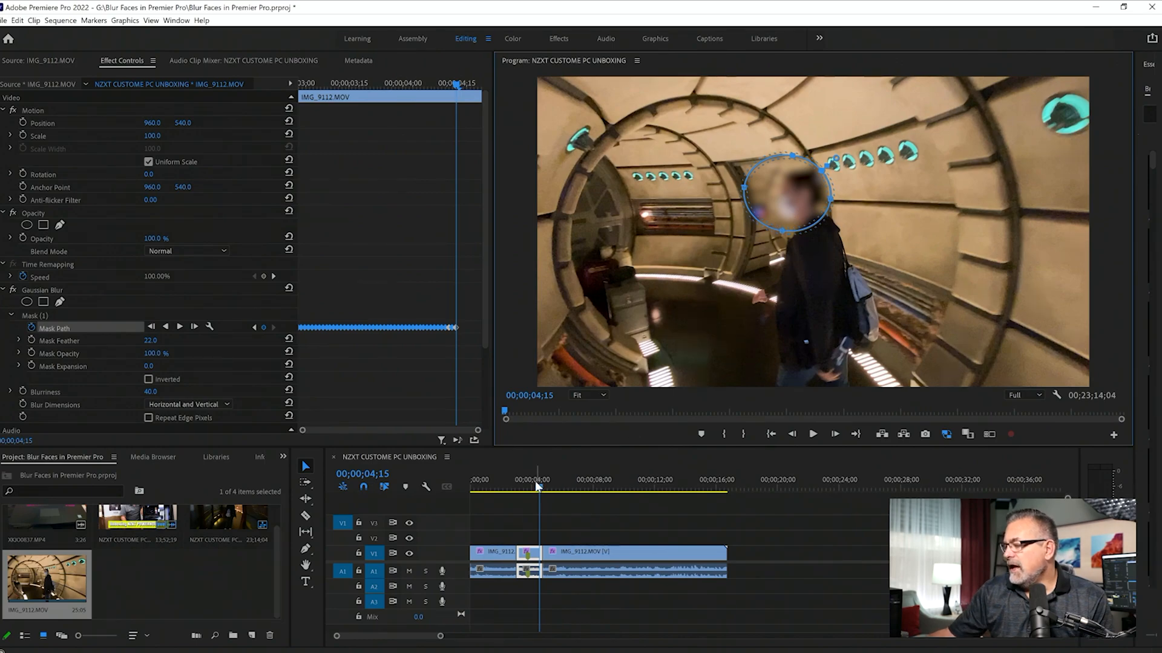
{"action": "left_click", "coordinate": [535, 553]}
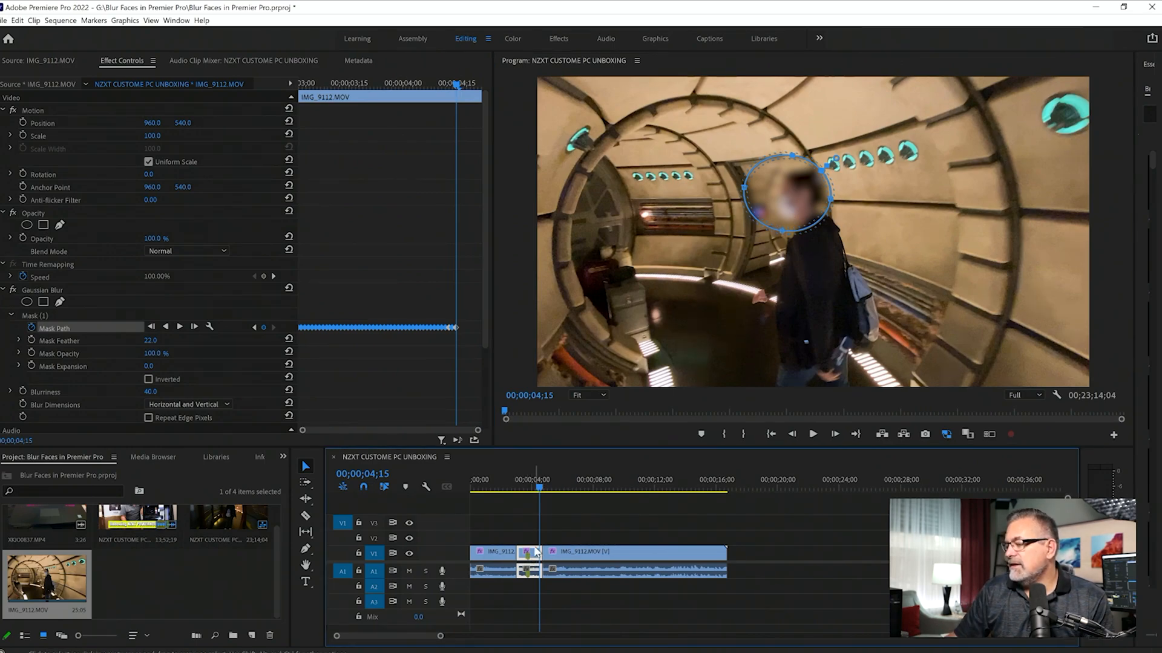
{"action": "key", "text": "Right"}
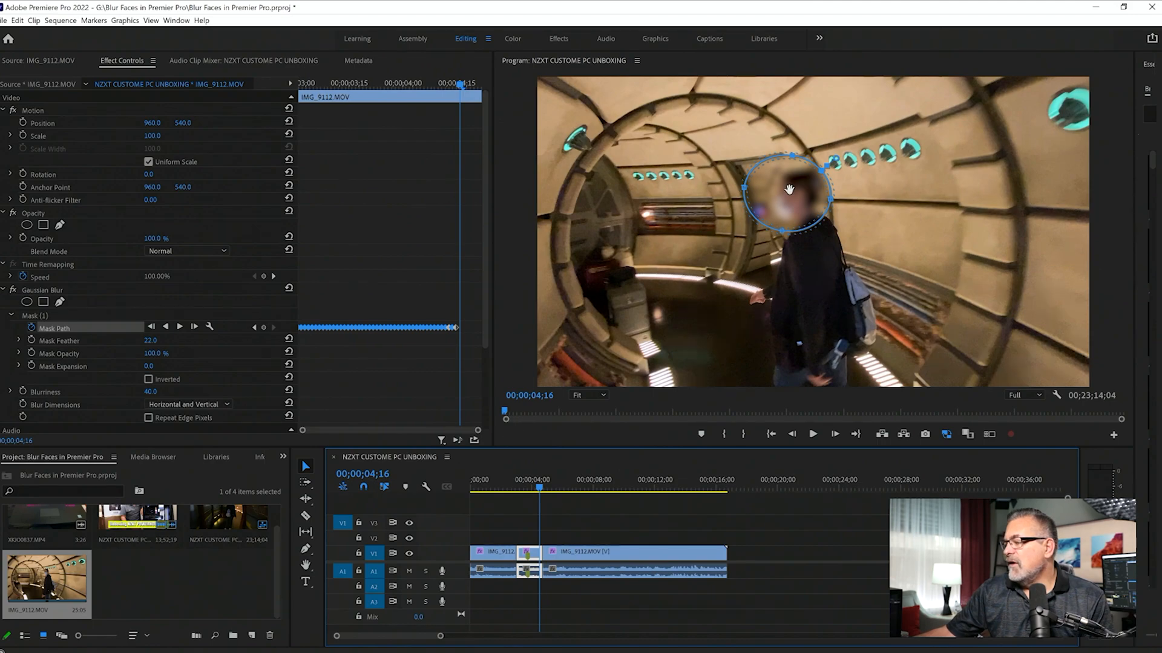
{"action": "left_click_drag", "start_coordinate": [786, 200], "coordinate": [788, 200]}
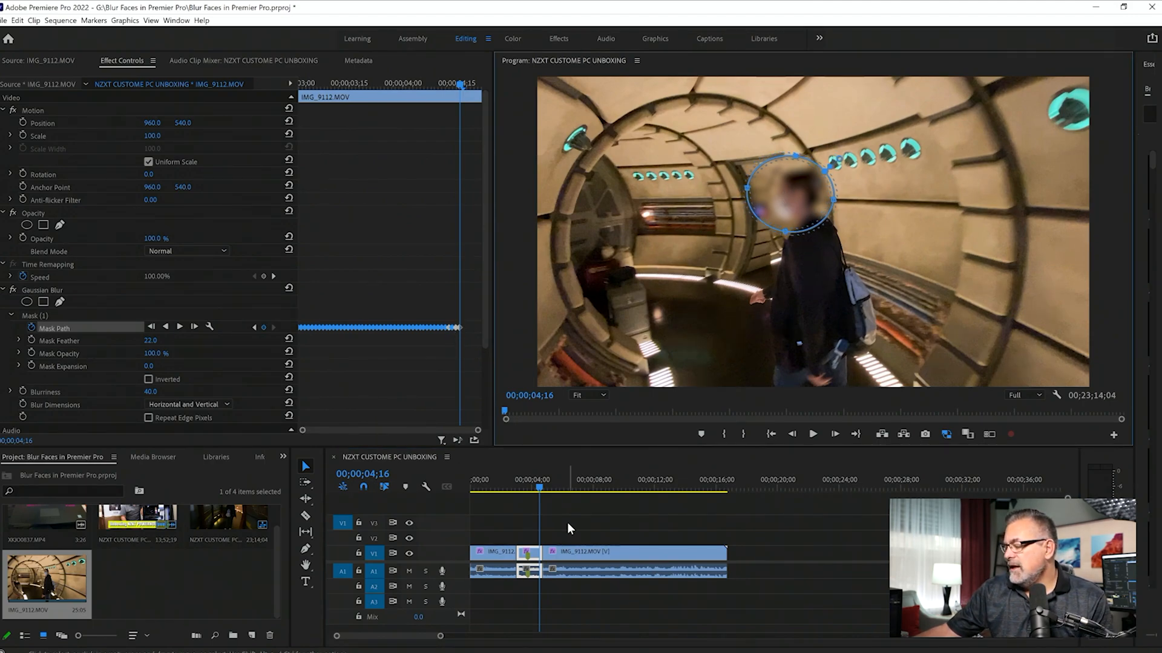
- Check the mask's coverage frame by frame up to 00;00;04;20, and play back the blurred clip to review the result
{"action": "left_click", "coordinate": [534, 553]}
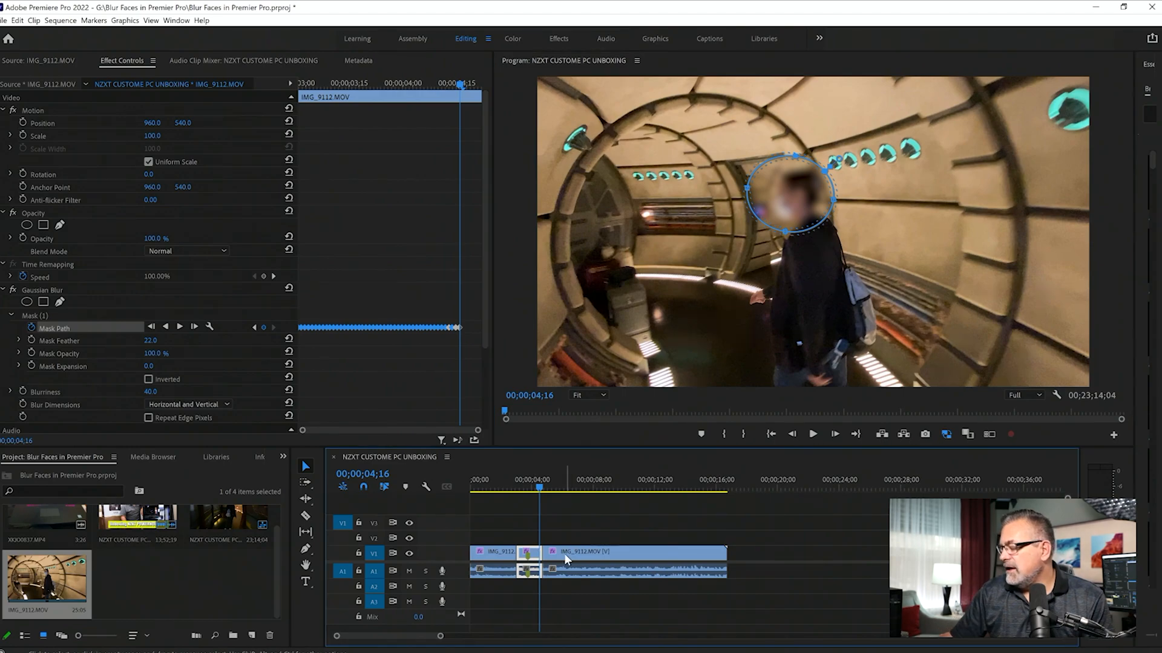
{"action": "key", "text": "Right"}
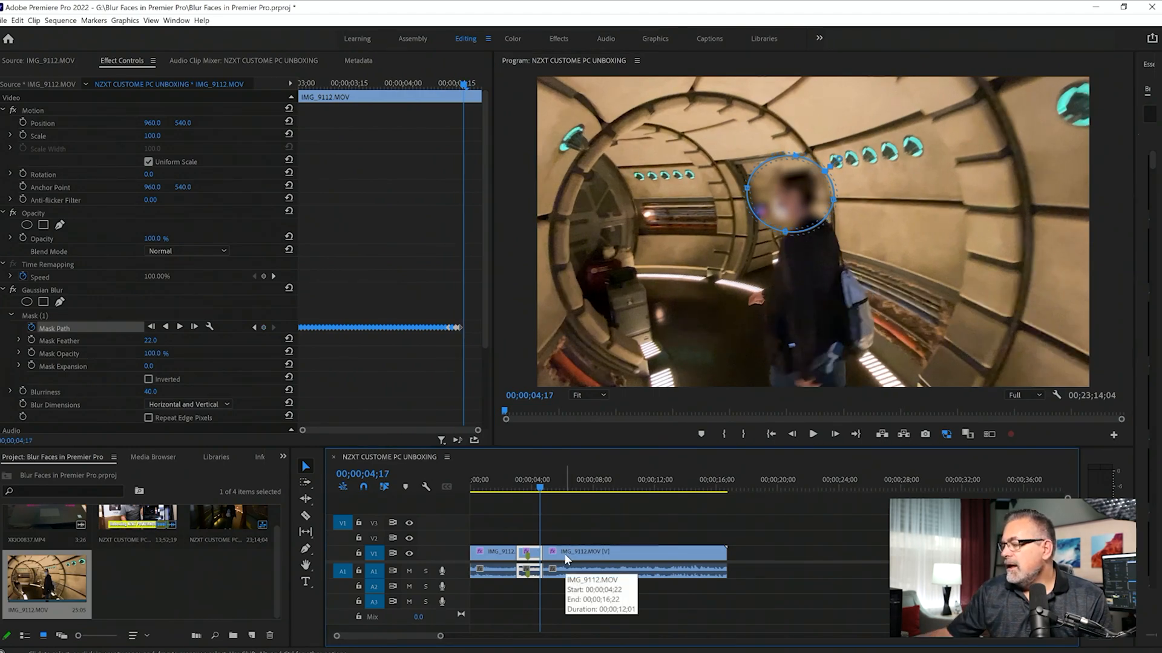
{"action": "key", "text": "Right"}
{"action": "key", "text": "Right"}
{"action": "key", "text": "Right"}
{"action": "key", "text": "Right"}
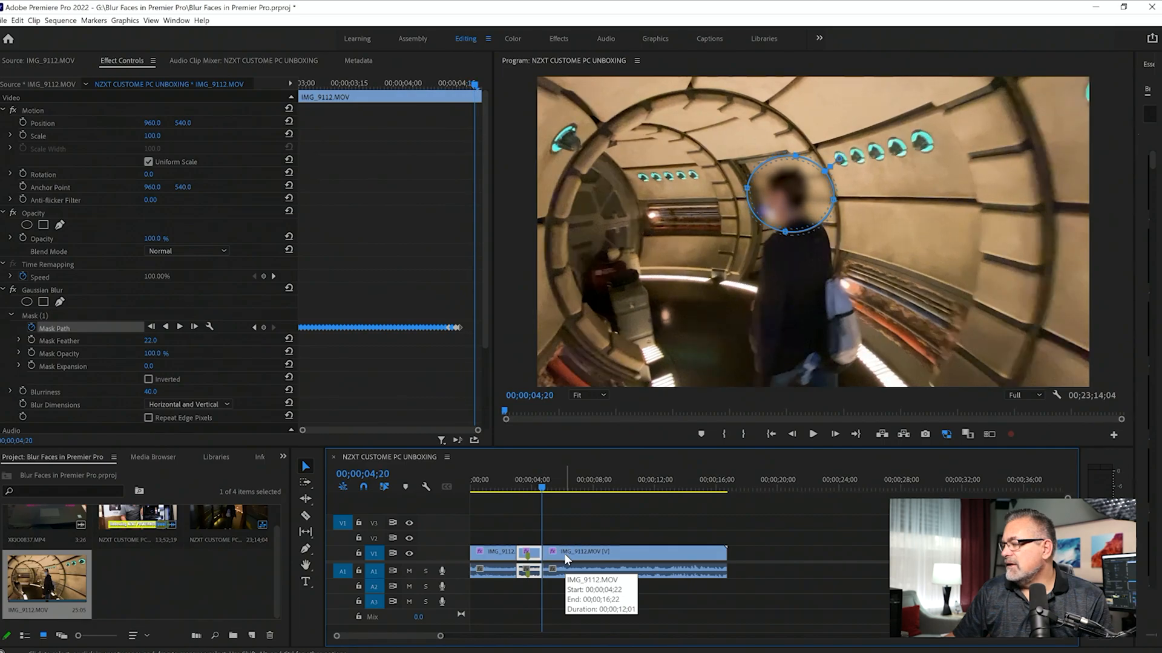
{"action": "left_click_drag", "start_coordinate": [535, 485], "coordinate": [514, 488]}
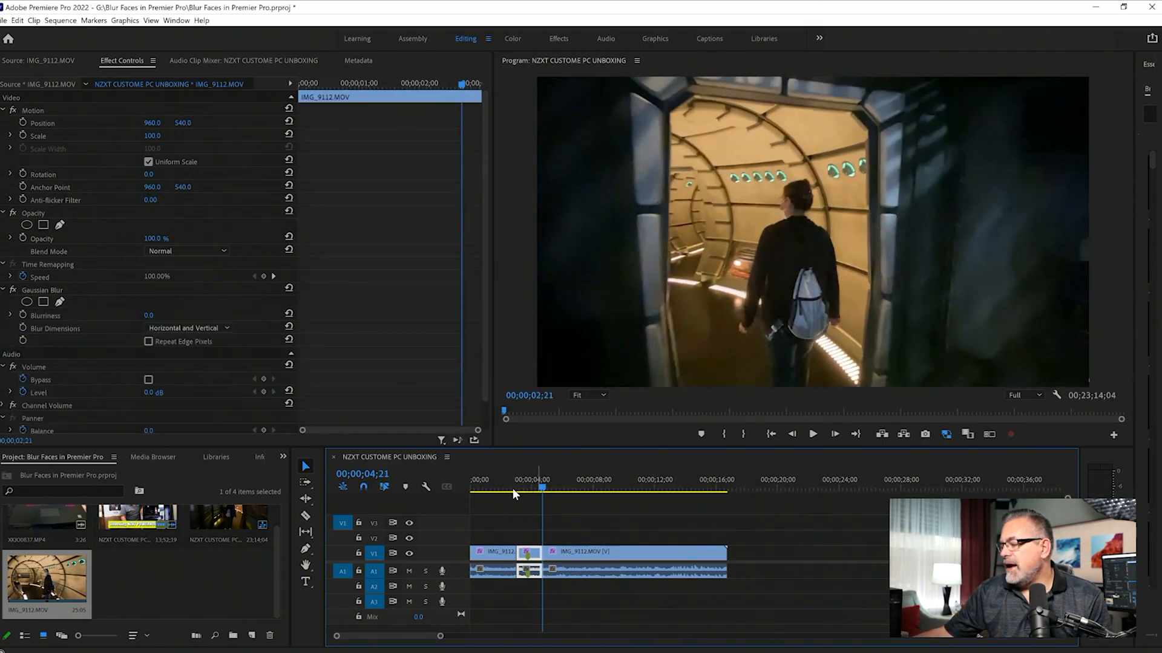
{"action": "key", "text": "space"}
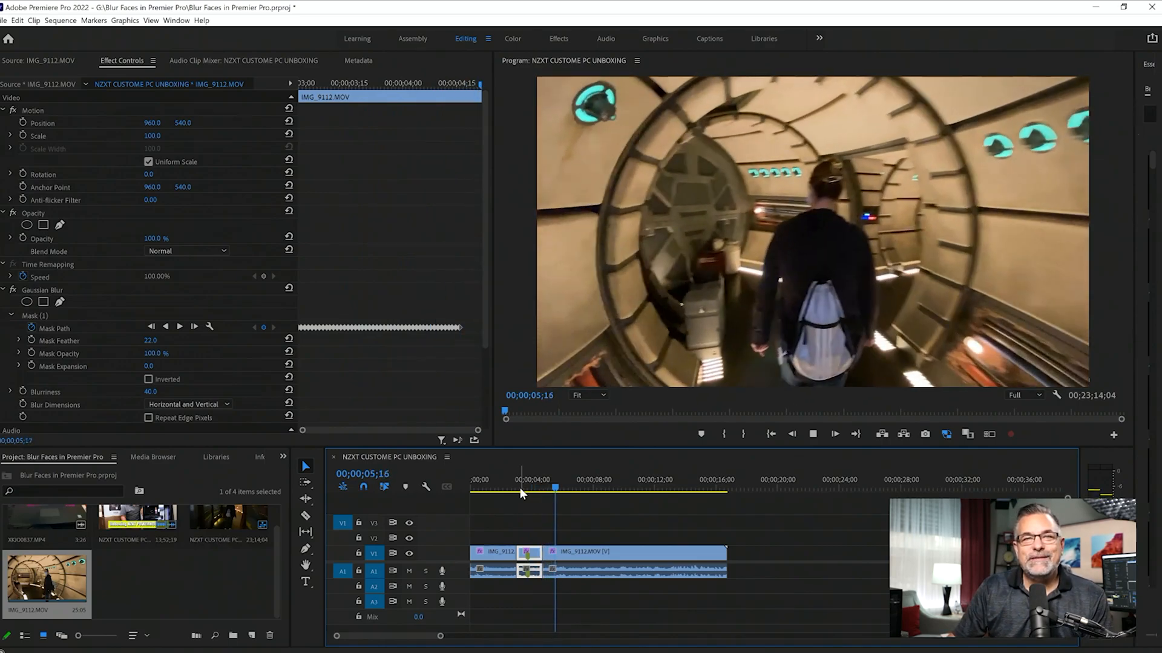
{"action": "key", "text": "space"}
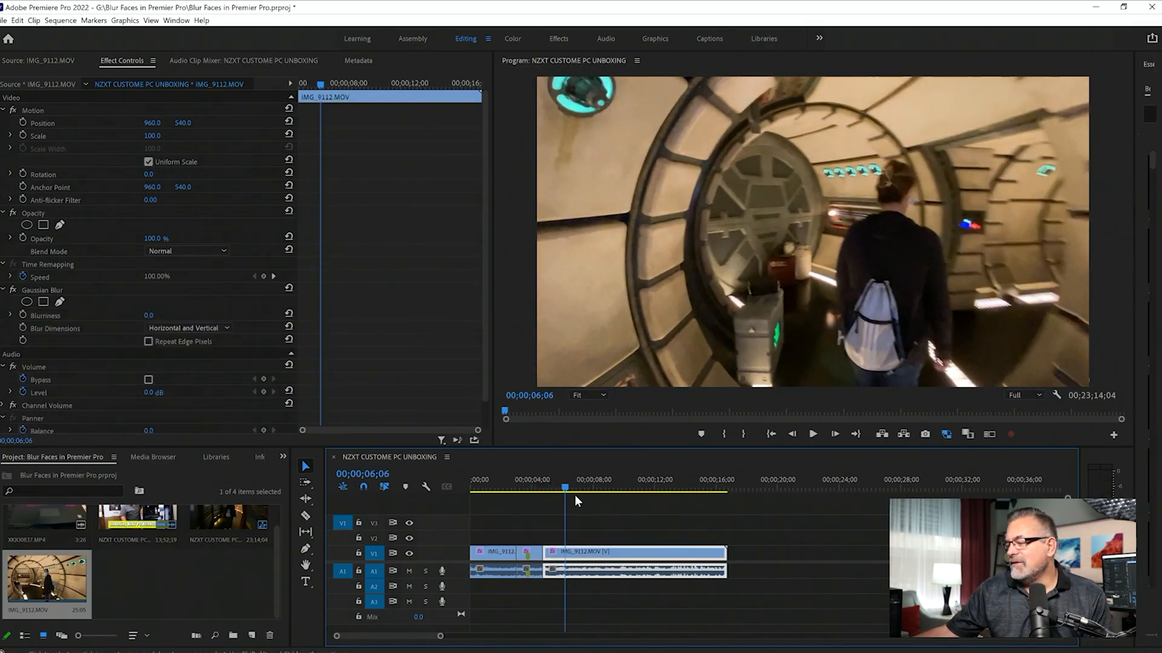
{"action": "left_click_drag", "start_coordinate": [543, 492], "coordinate": [525, 492]}
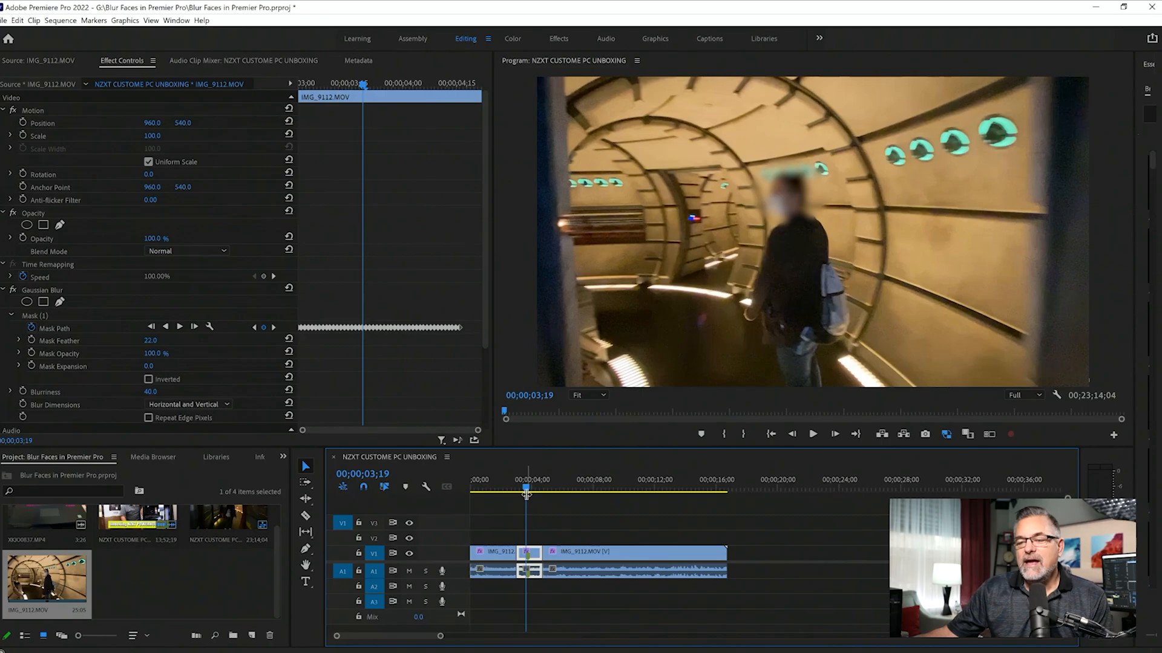